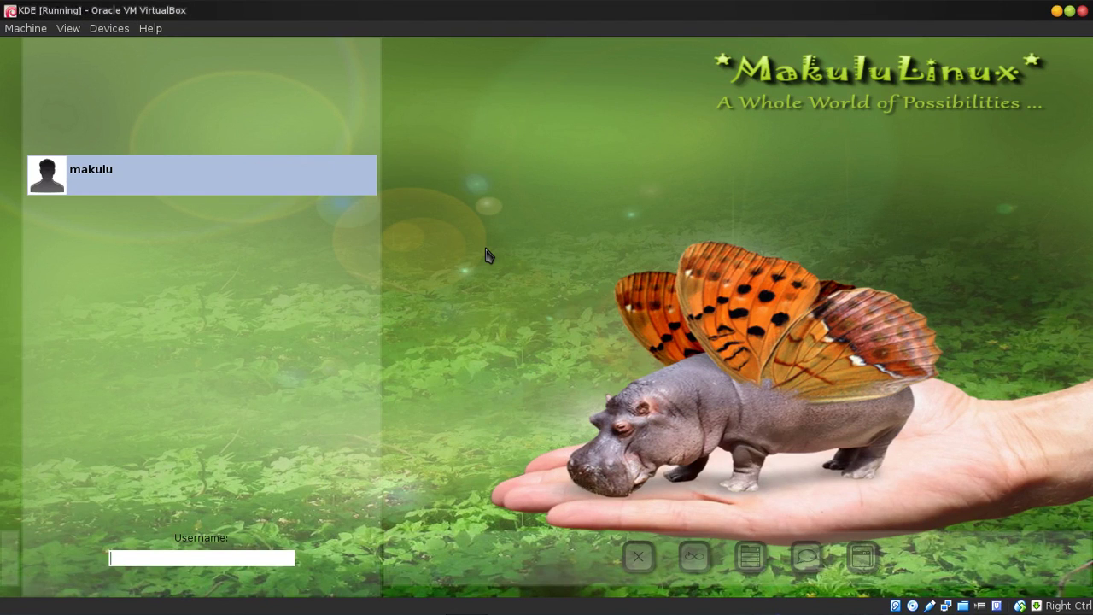
Step: Sign in to the single listed user account with its password to load the KDE desktop
left_click(237, 181)
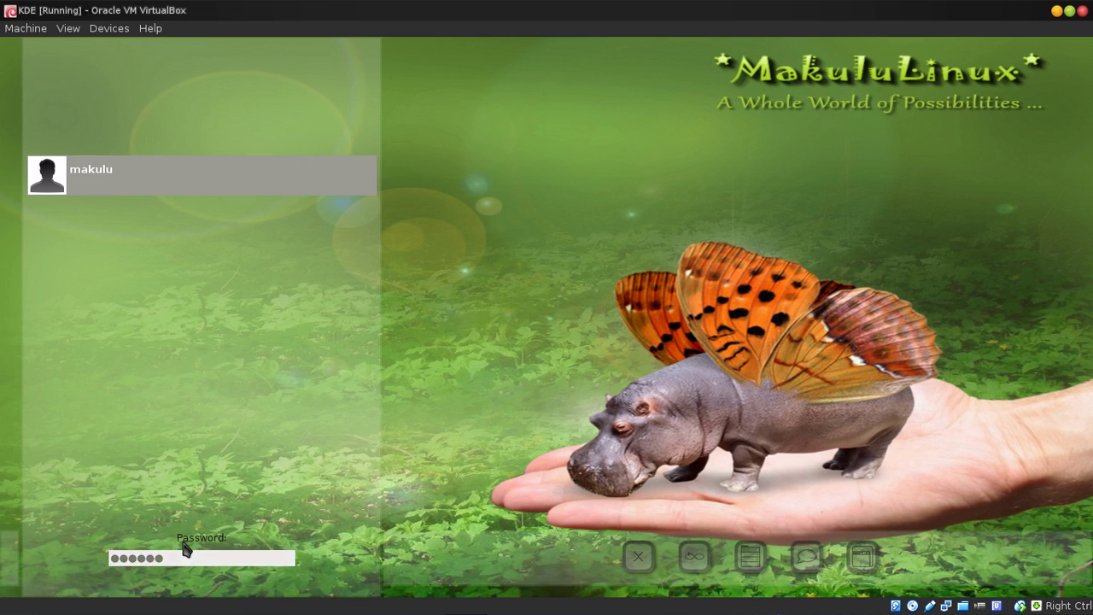
key("Return")
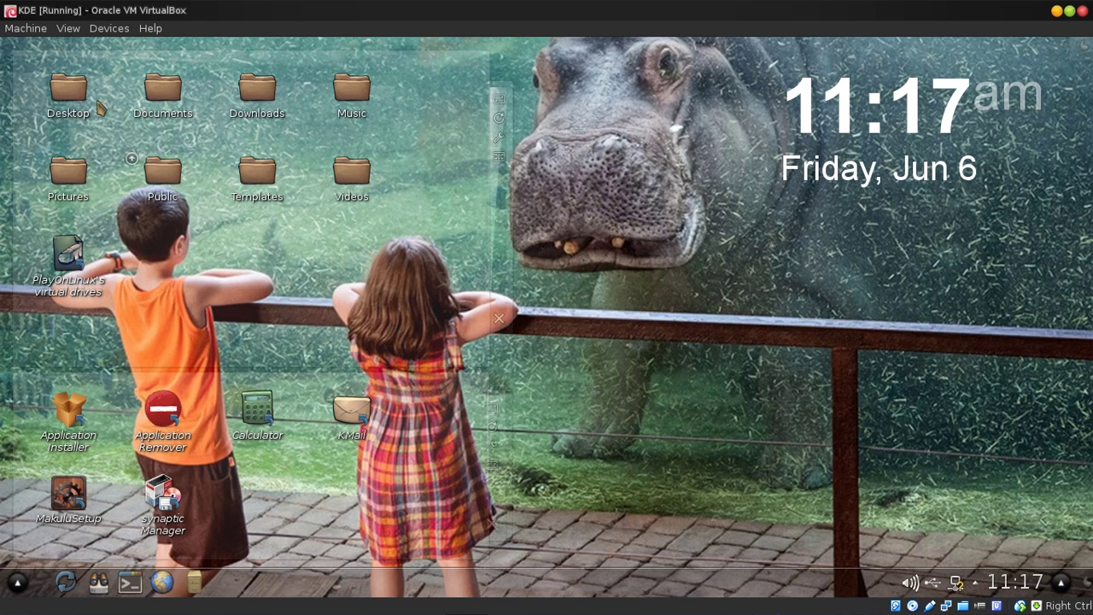
Step: Switch the virtual machine to fullscreen from VirtualBox's View menu
left_click(68, 29)
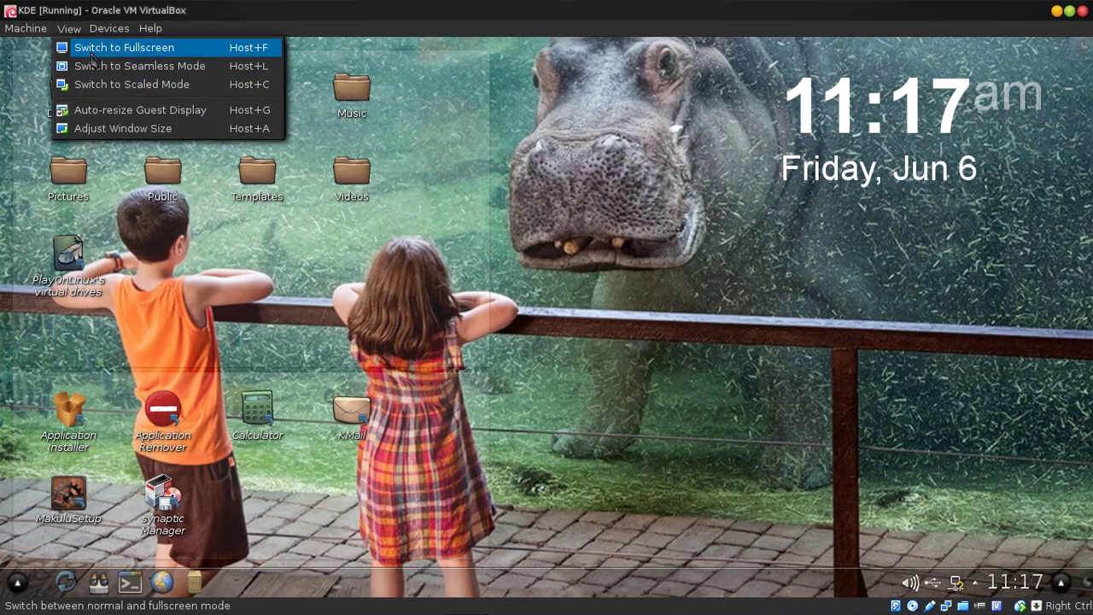
left_click(432, 192)
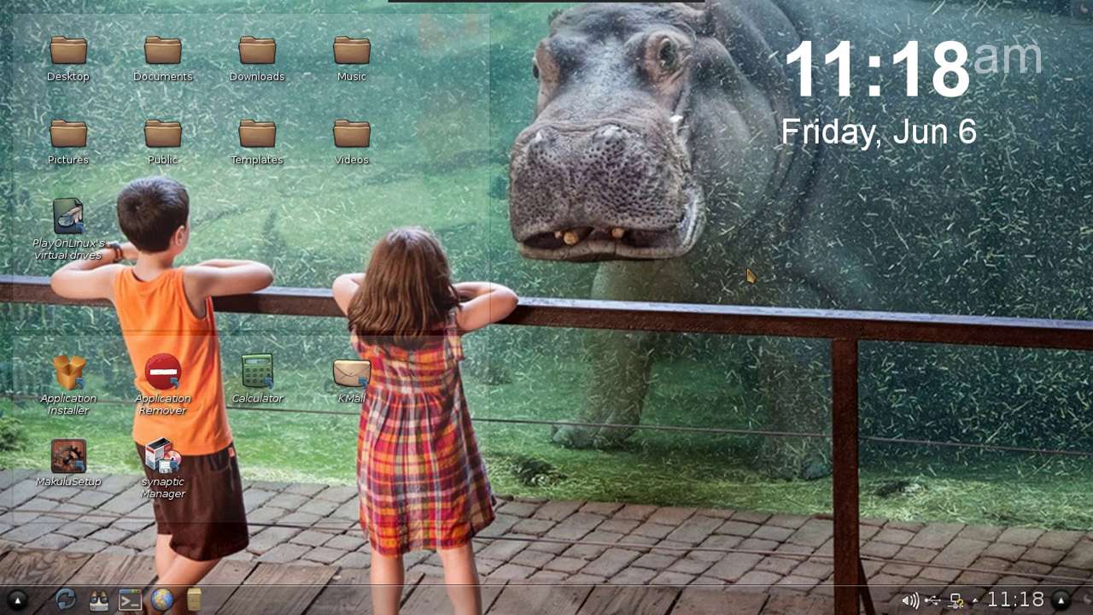
mouse_move(880, 137)
left_click(17, 599)
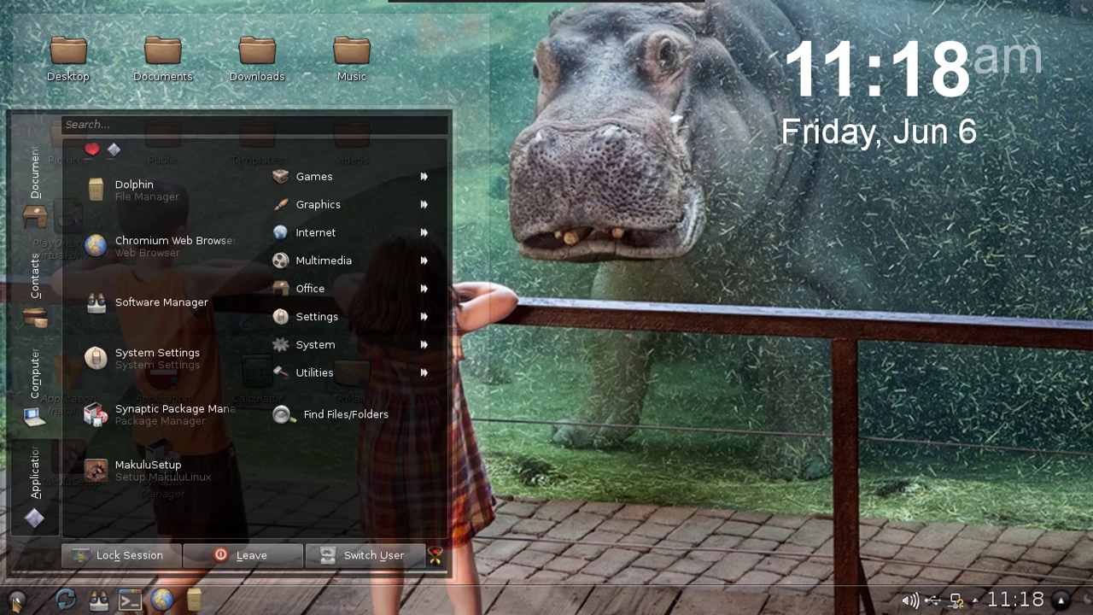
left_click(17, 600)
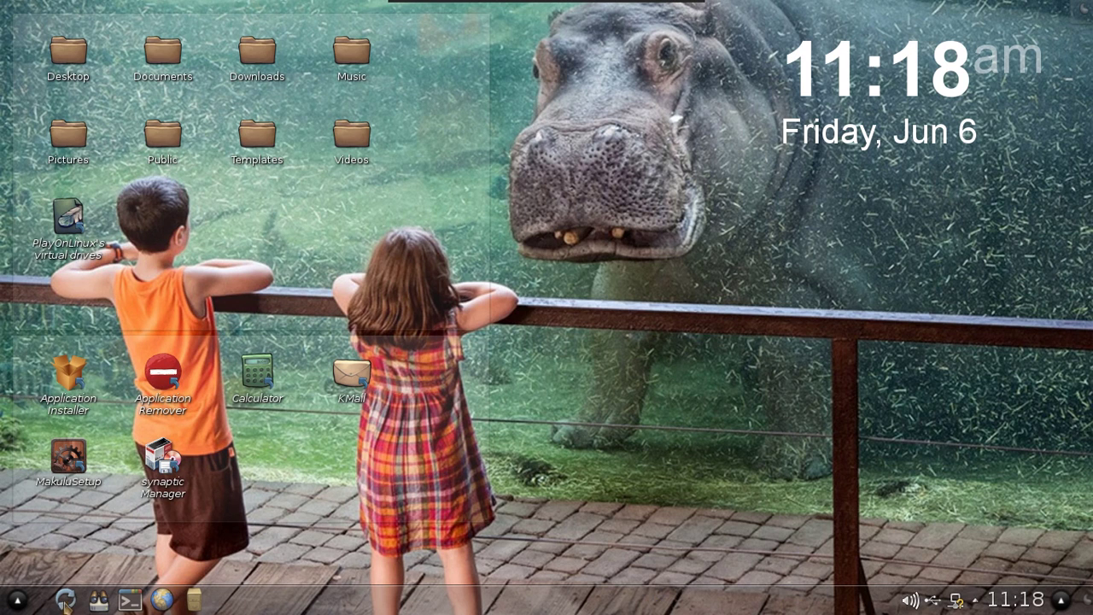
left_click(19, 601)
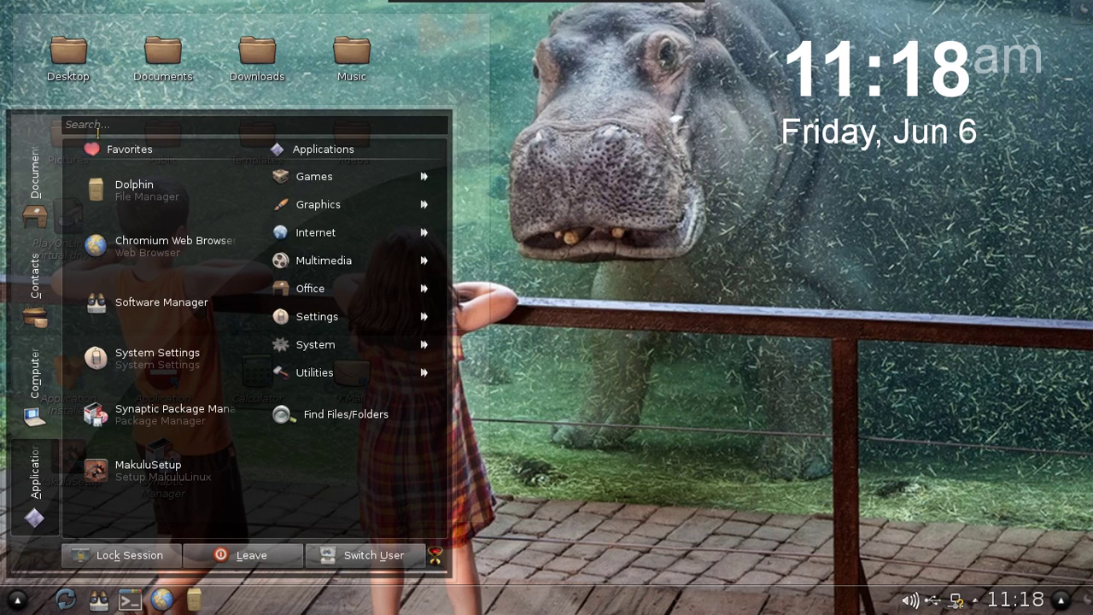
mouse_move(351, 208)
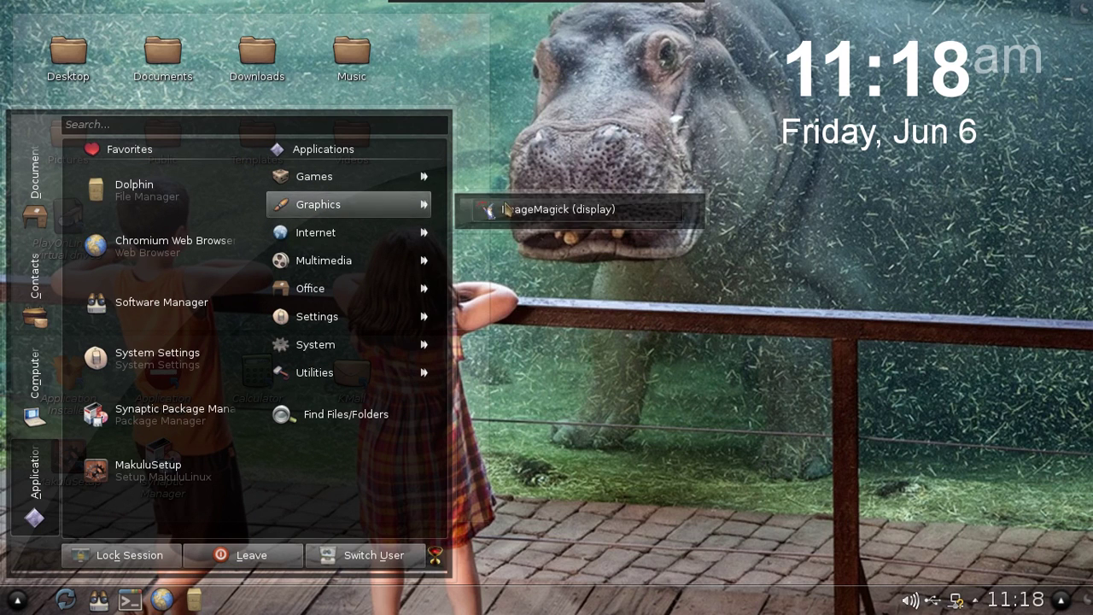
left_click(613, 109)
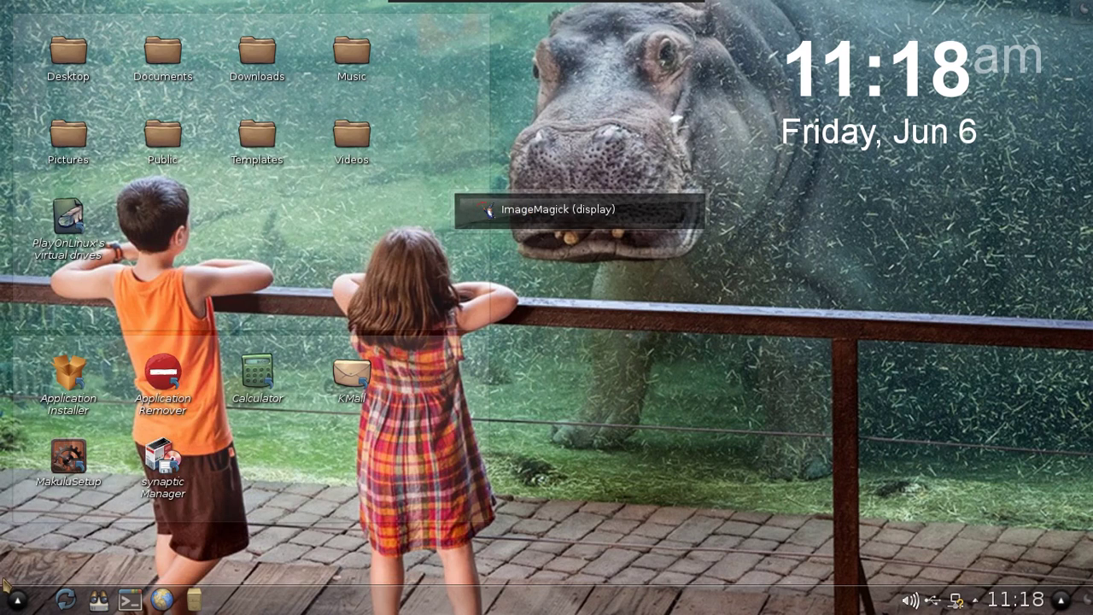
left_click(17, 600)
left_click(17, 599)
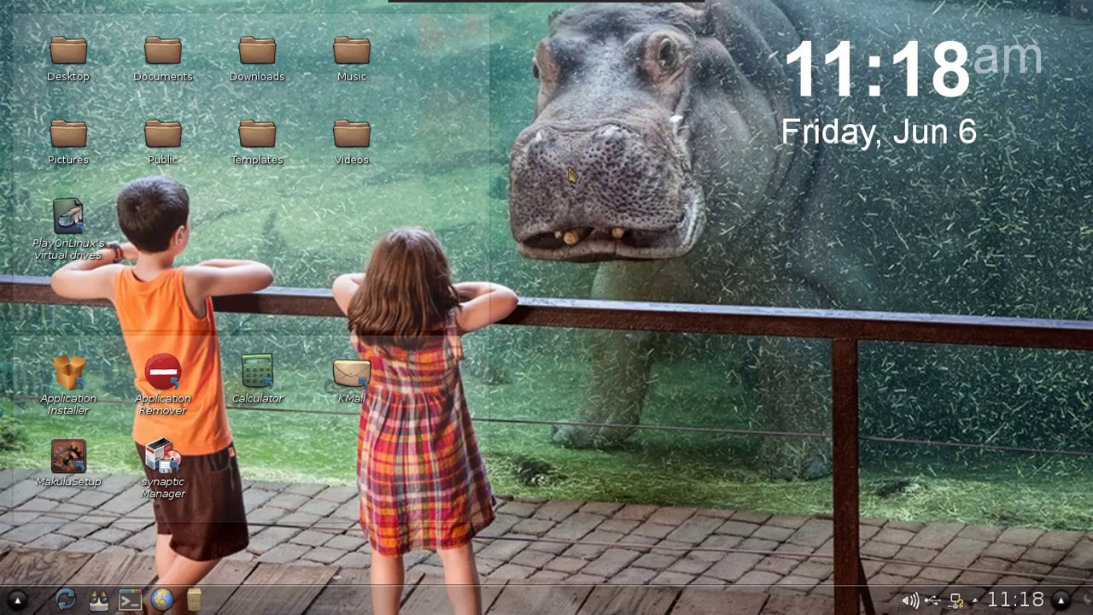
key("alt+F1")
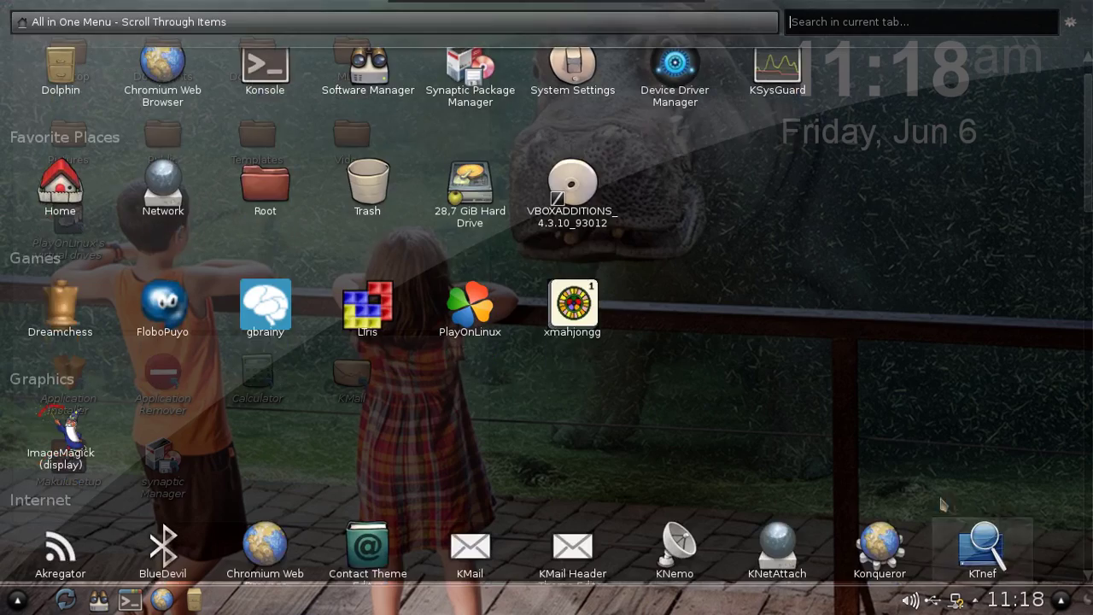
scroll(756, 294, "down", 5)
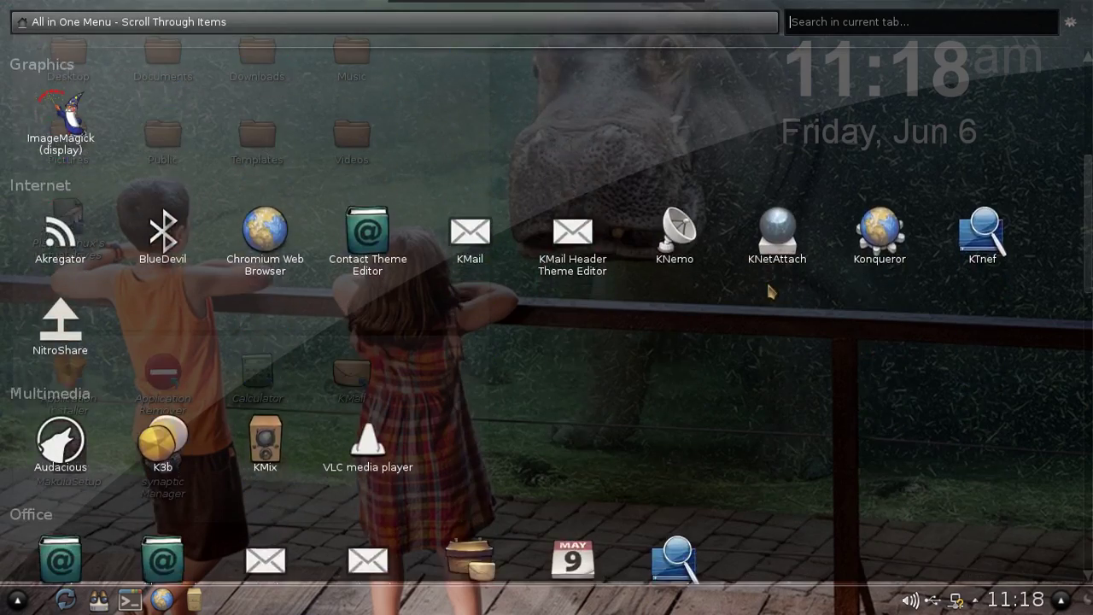
scroll(873, 295, "down", 6)
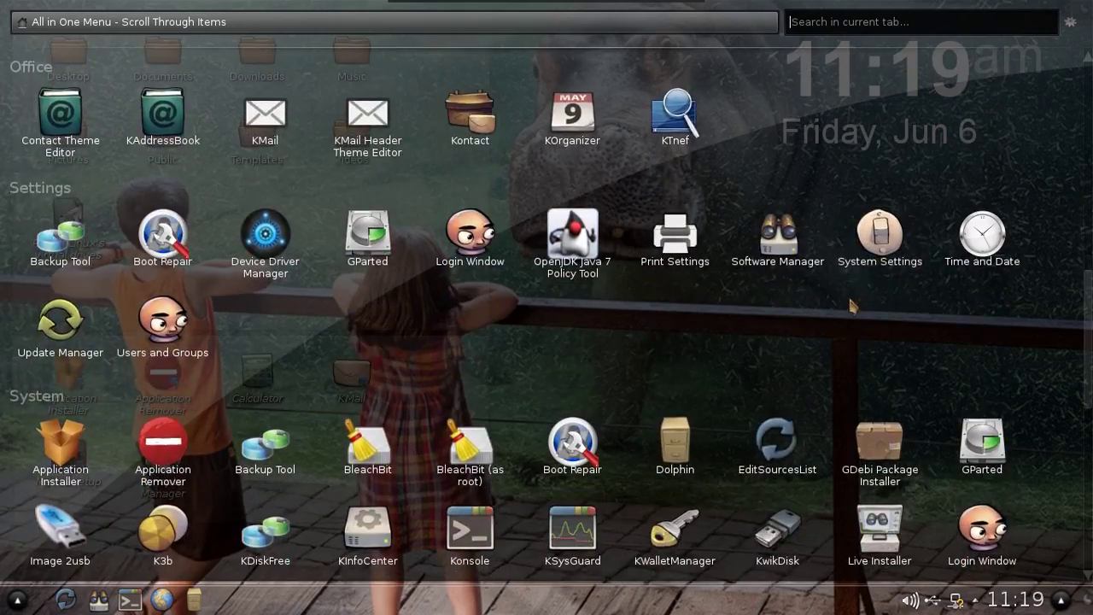
scroll(845, 315, "up", 5)
scroll(839, 318, "up", 6)
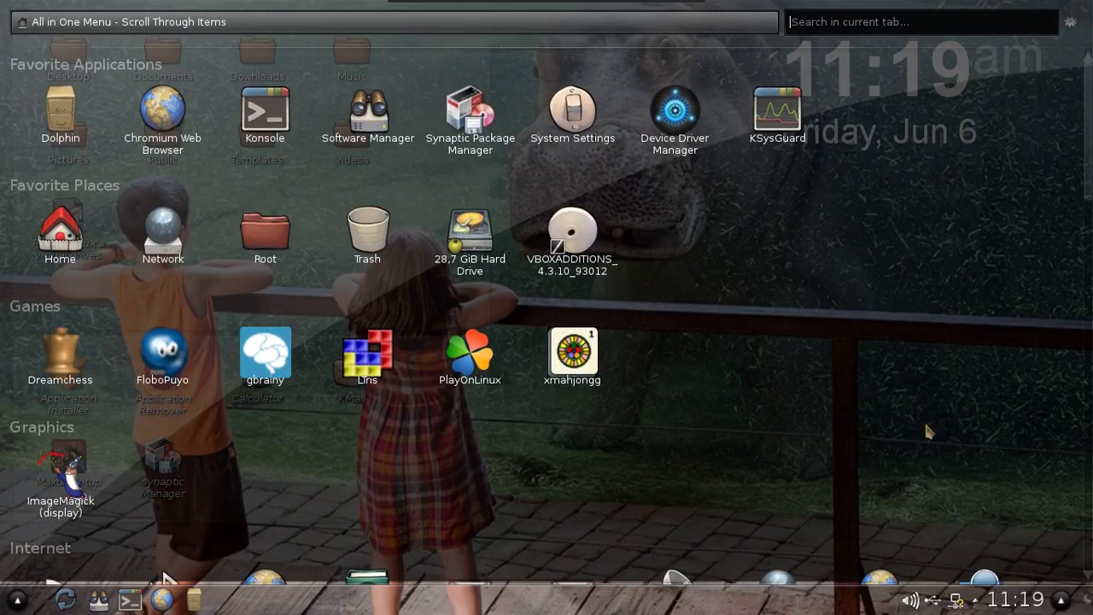
left_click(1059, 602)
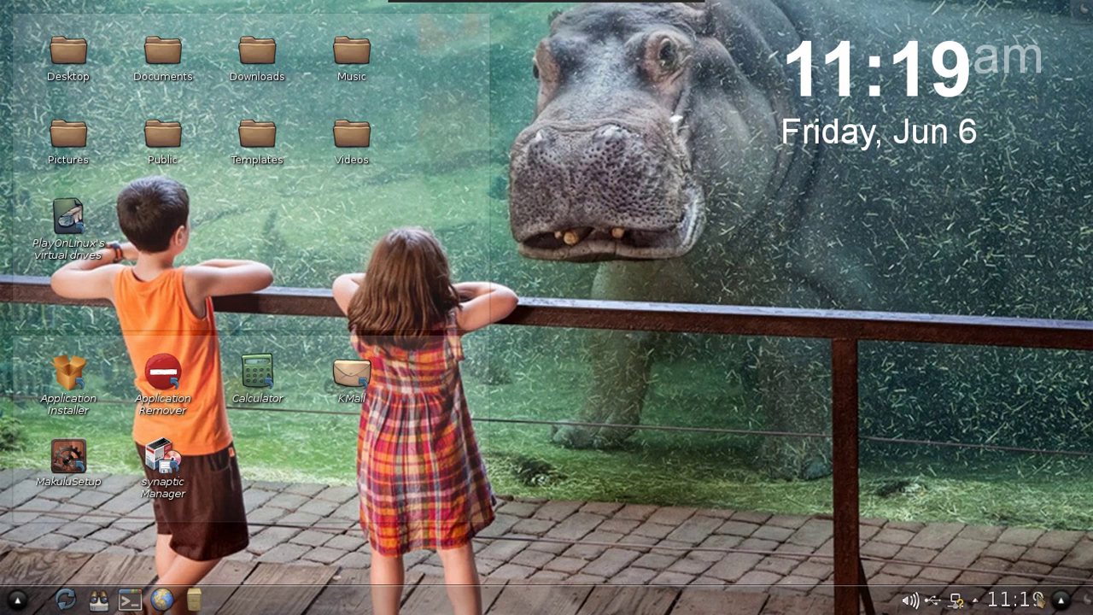
left_click(18, 597)
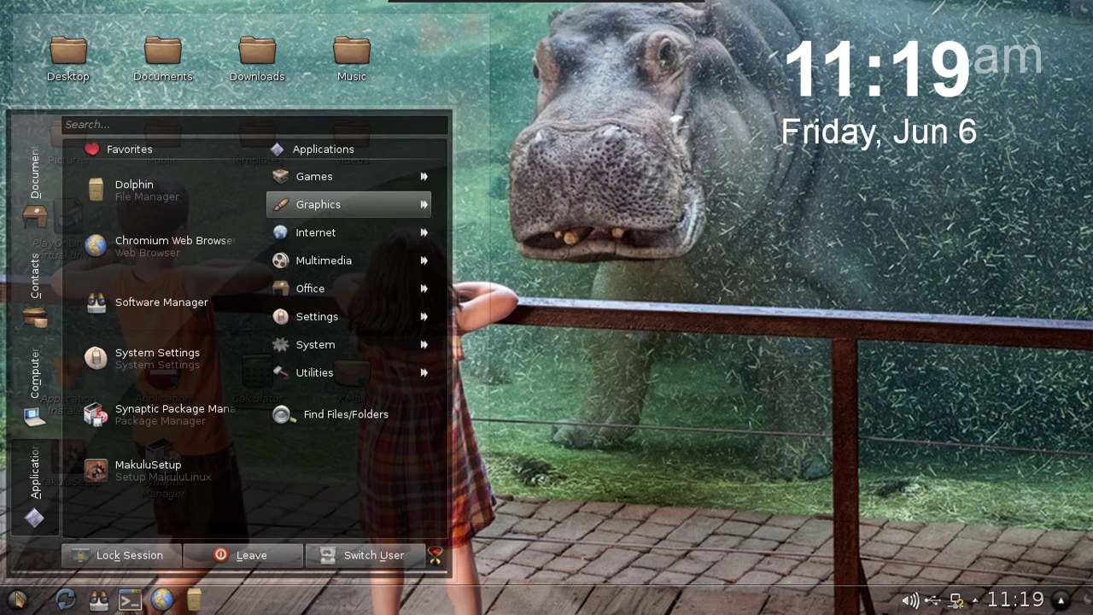
left_click(19, 597)
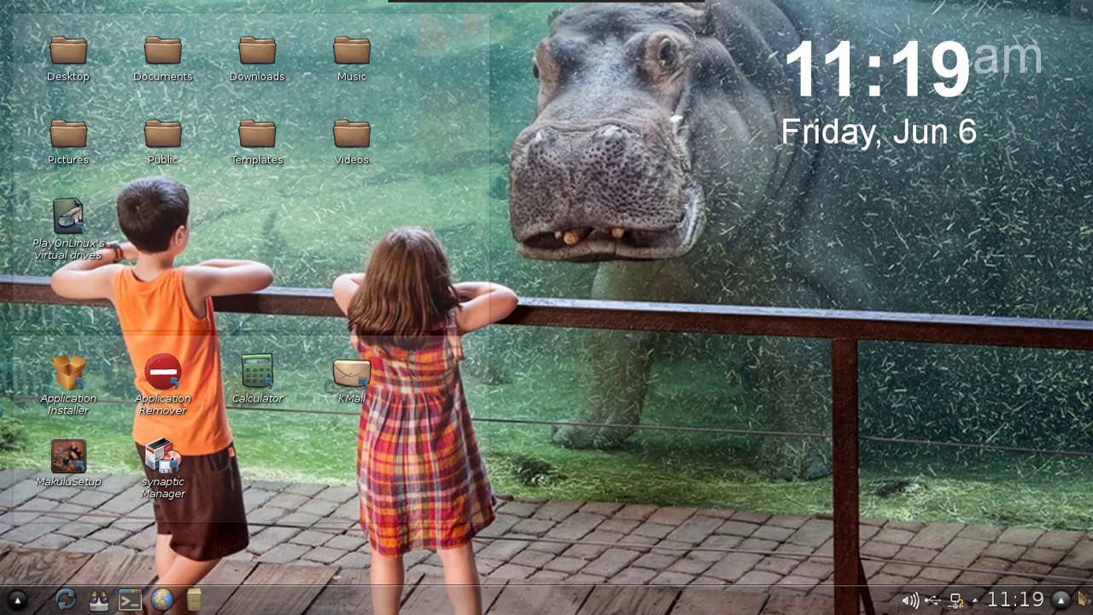
left_click(1082, 598)
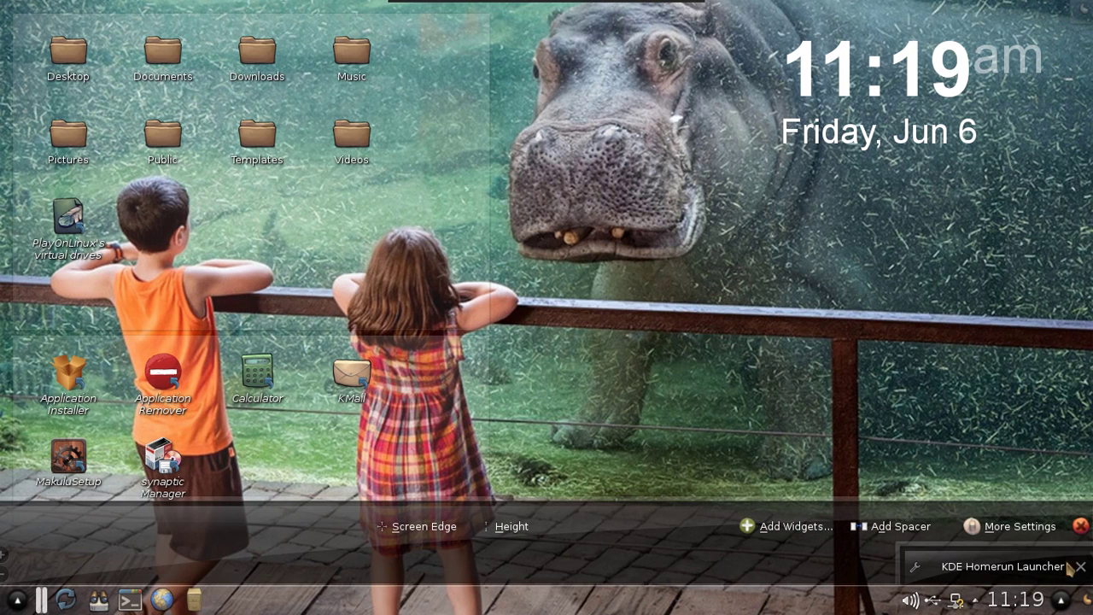
left_click(888, 385)
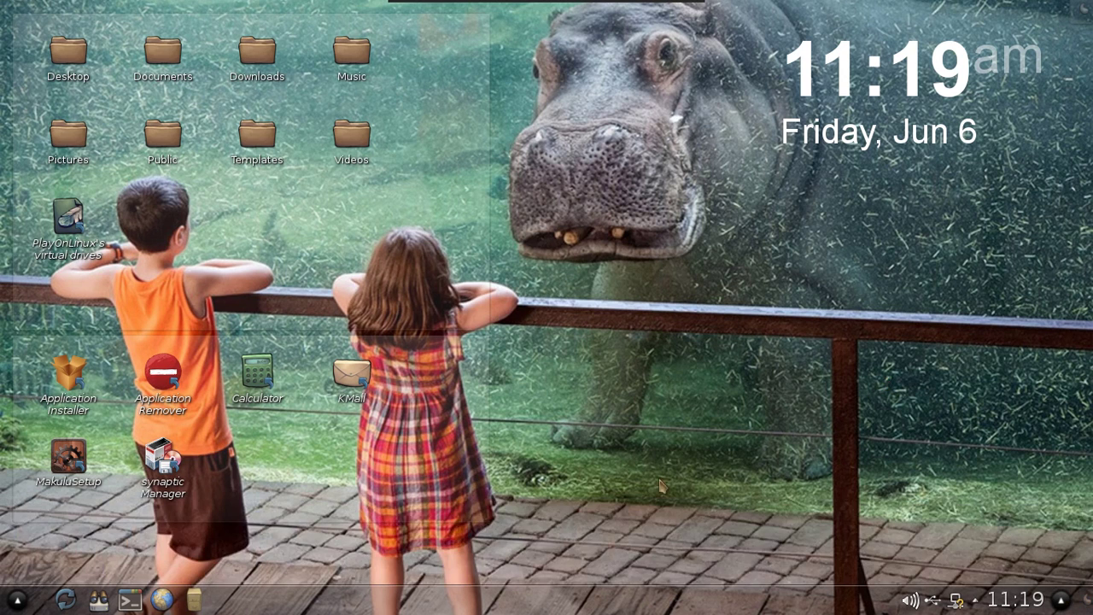
left_click(972, 603)
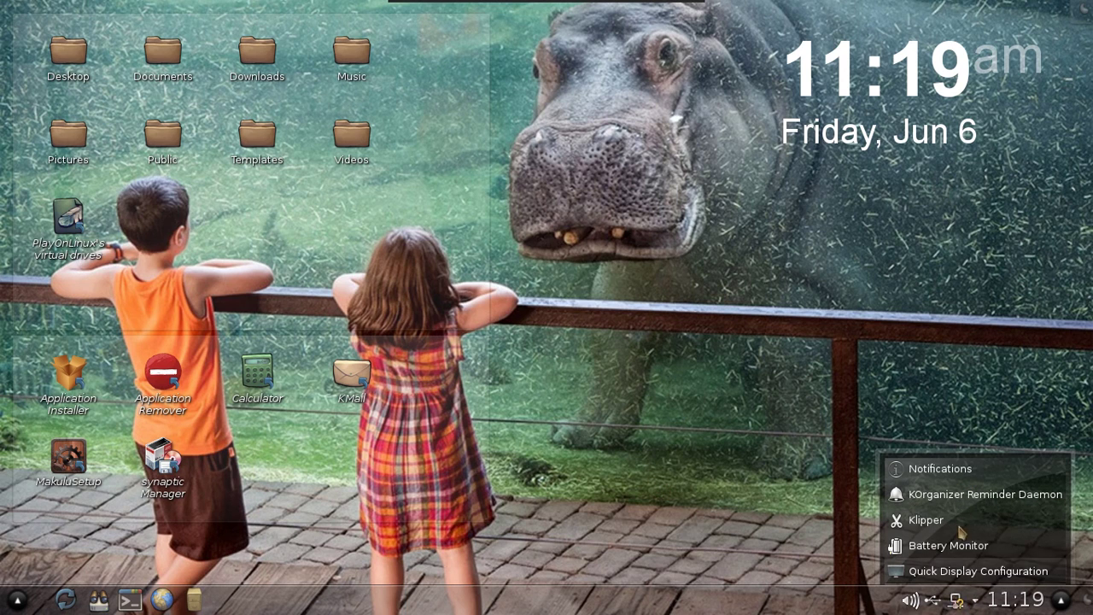
left_click(975, 601)
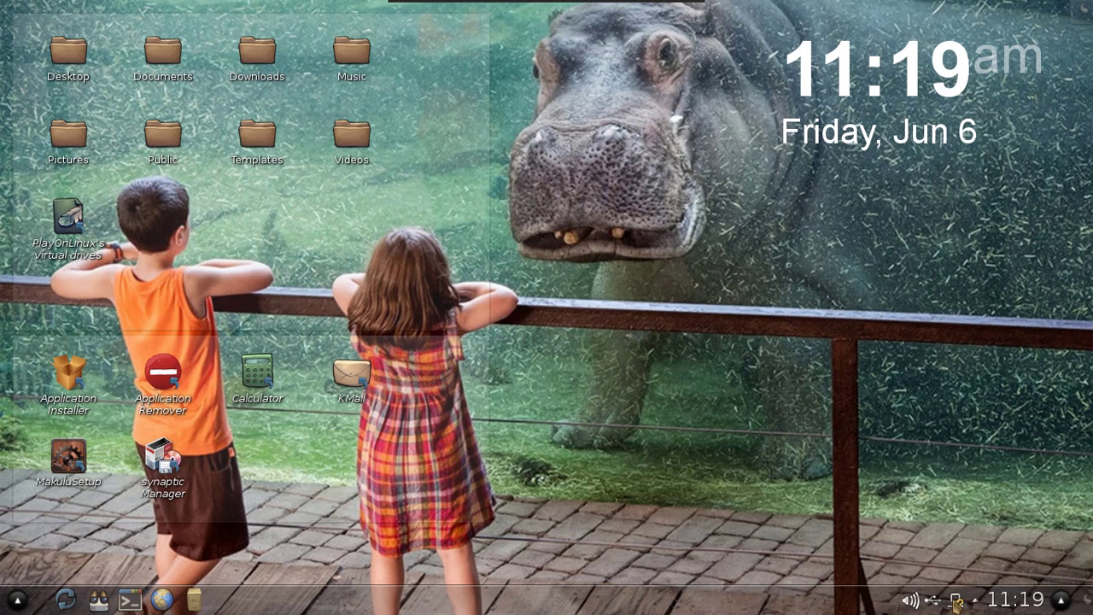
left_click(932, 601)
left_click(932, 601)
left_click(915, 602)
left_click(915, 602)
left_click(18, 600)
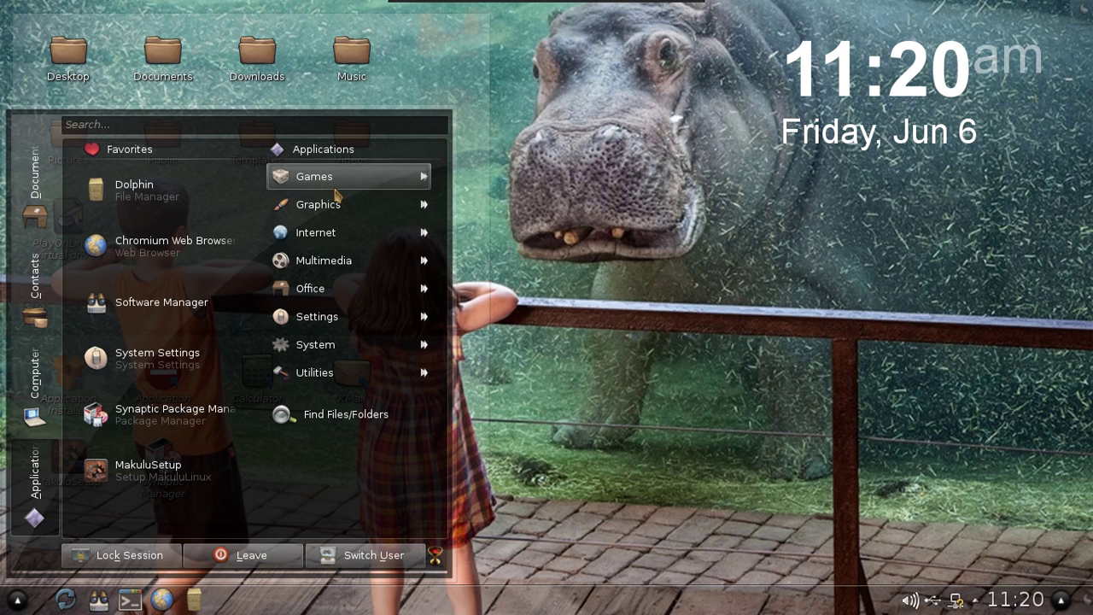
left_click(665, 393)
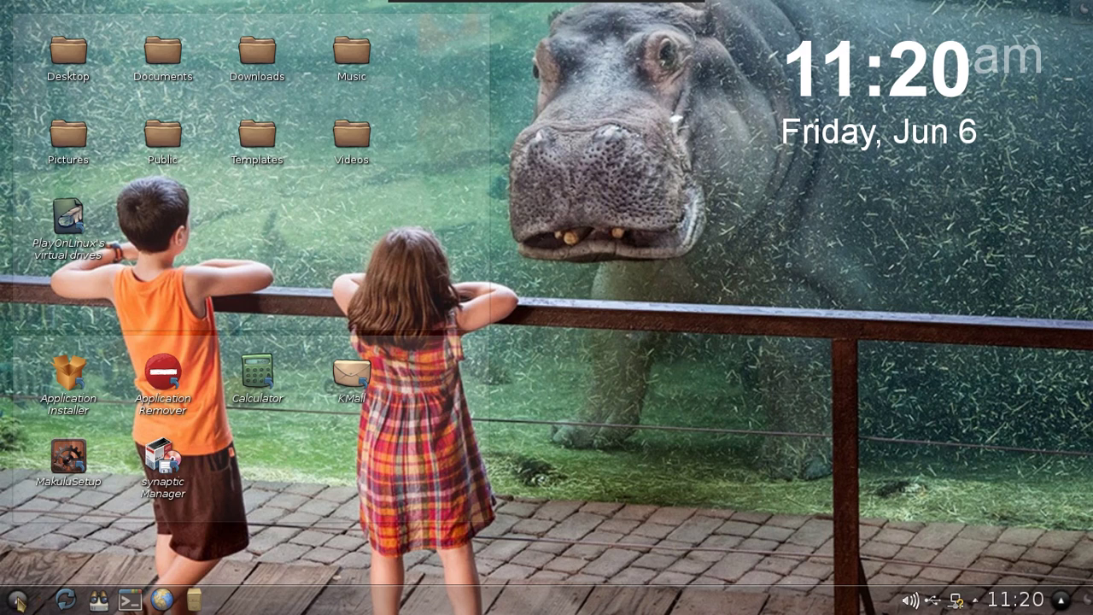
left_click(17, 600)
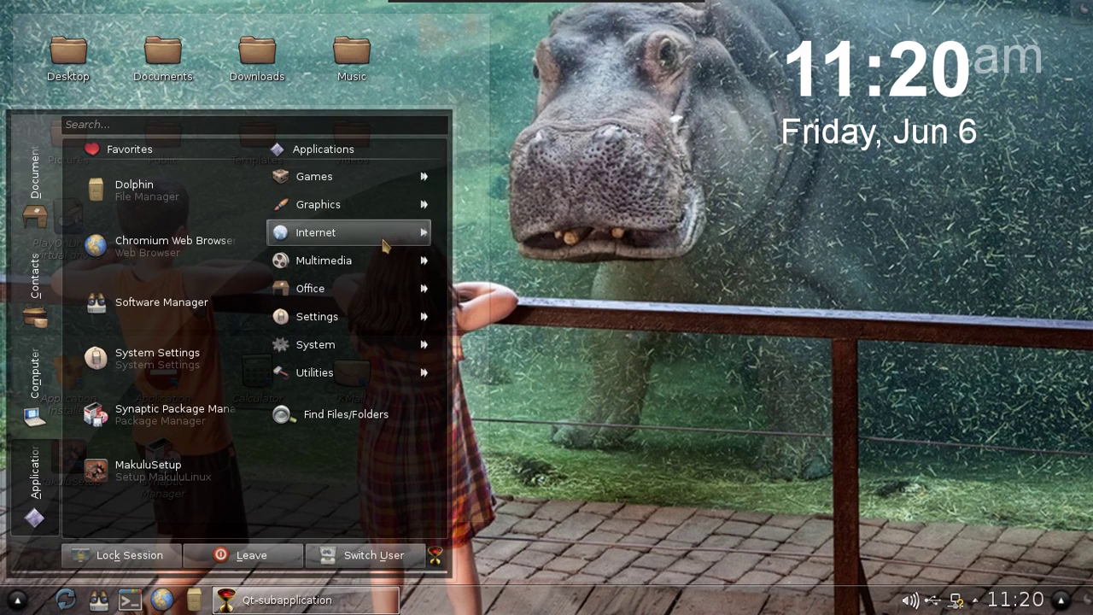
mouse_move(384, 206)
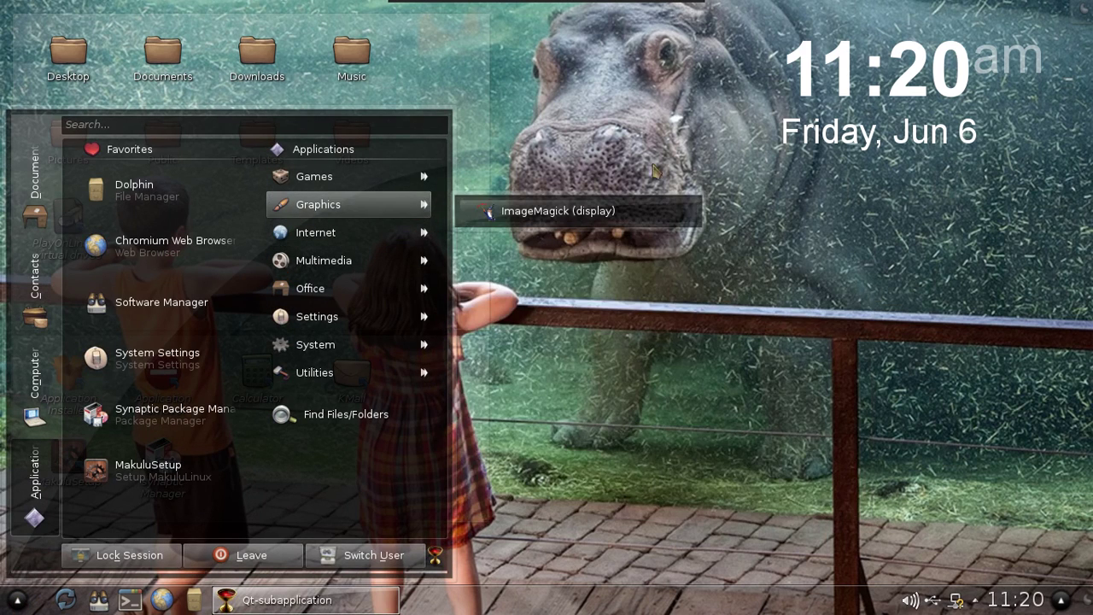
left_click(691, 156)
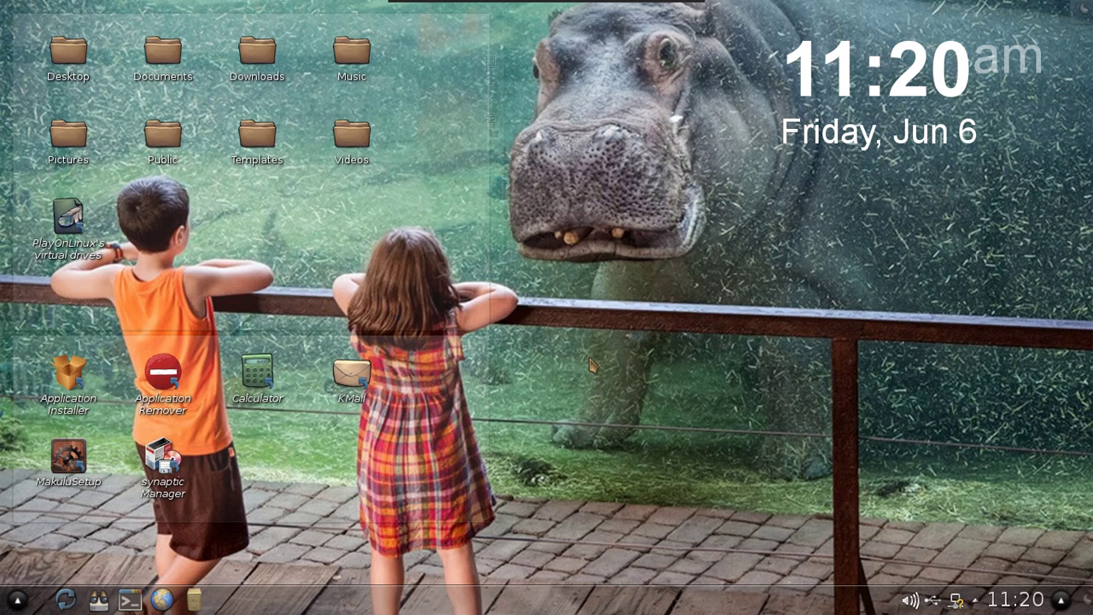
Step: Launch MakuluSetup with the administrator password, acknowledge its notice, then exit Configure Desktop unchanged
left_click(77, 465)
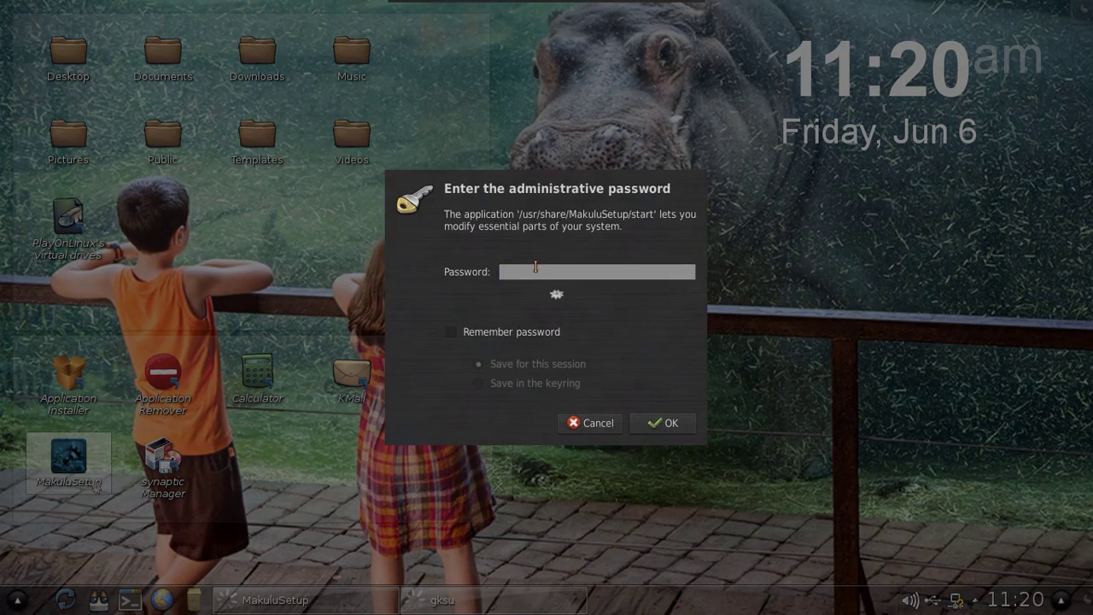
type("********")
key("Return")
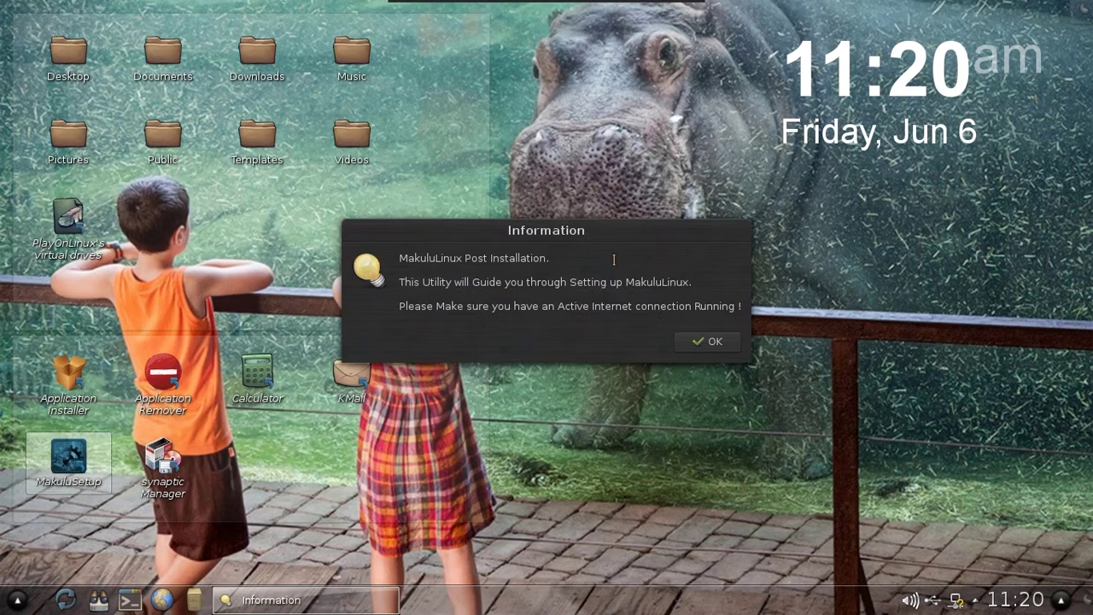
left_click(684, 341)
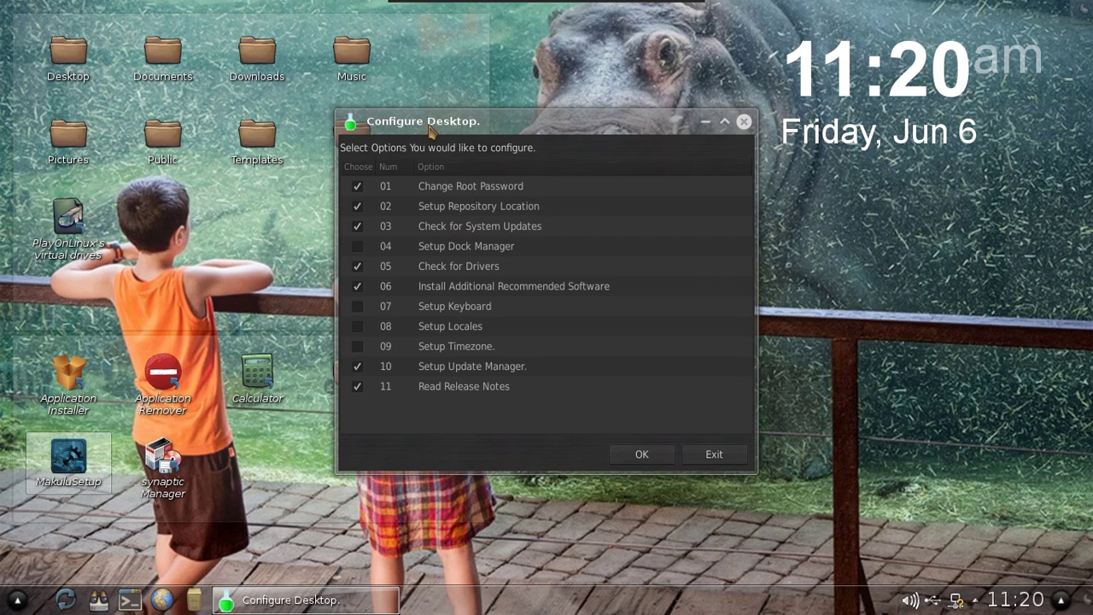
left_click_drag(430, 126, 441, 124)
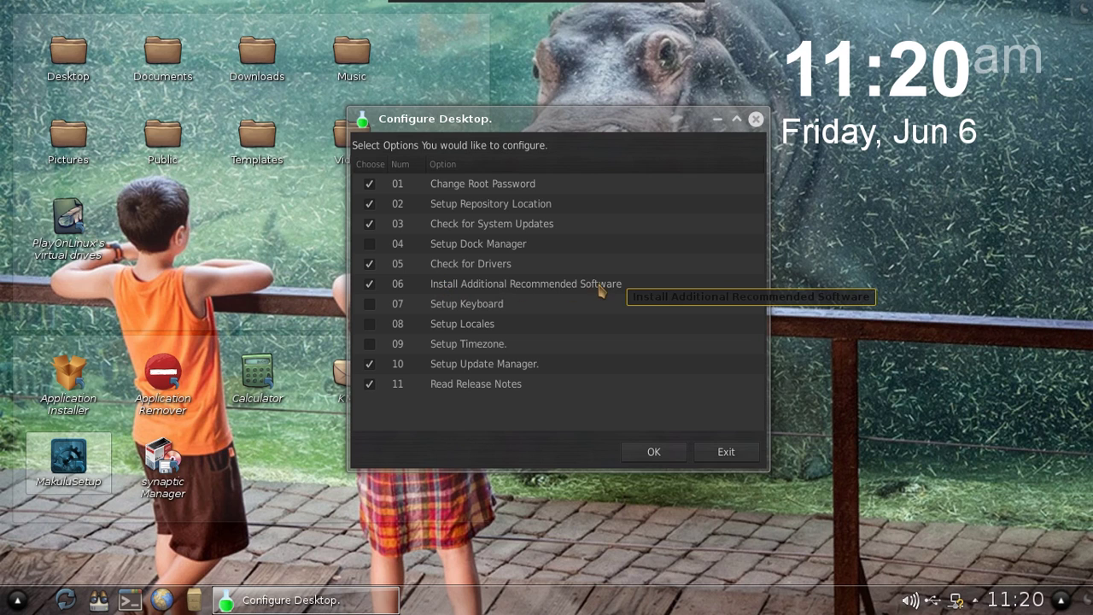
left_click(722, 456)
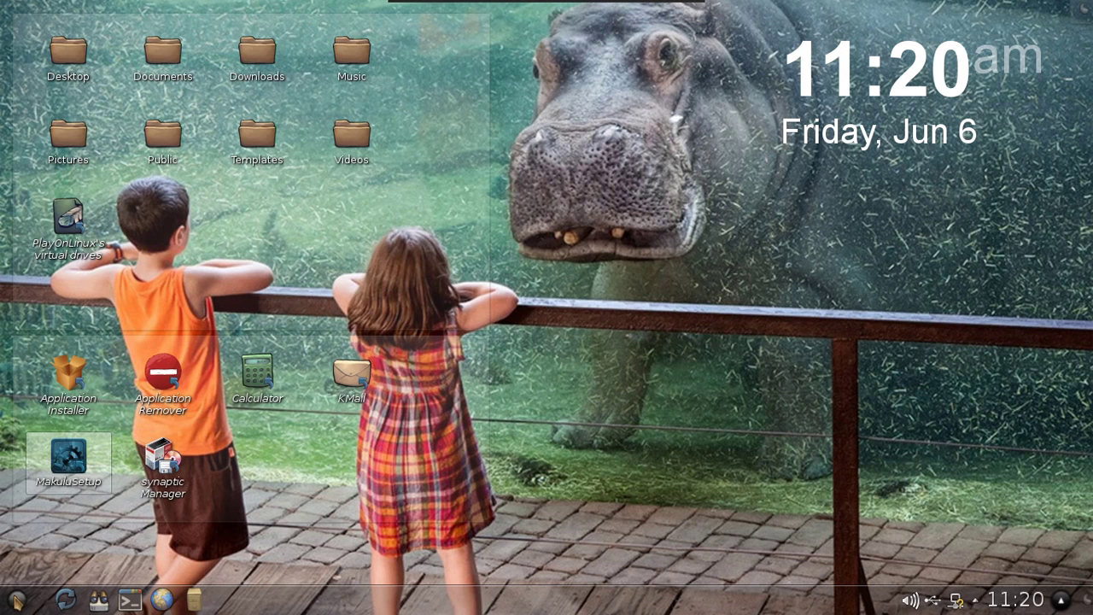
left_click(17, 599)
mouse_move(309, 261)
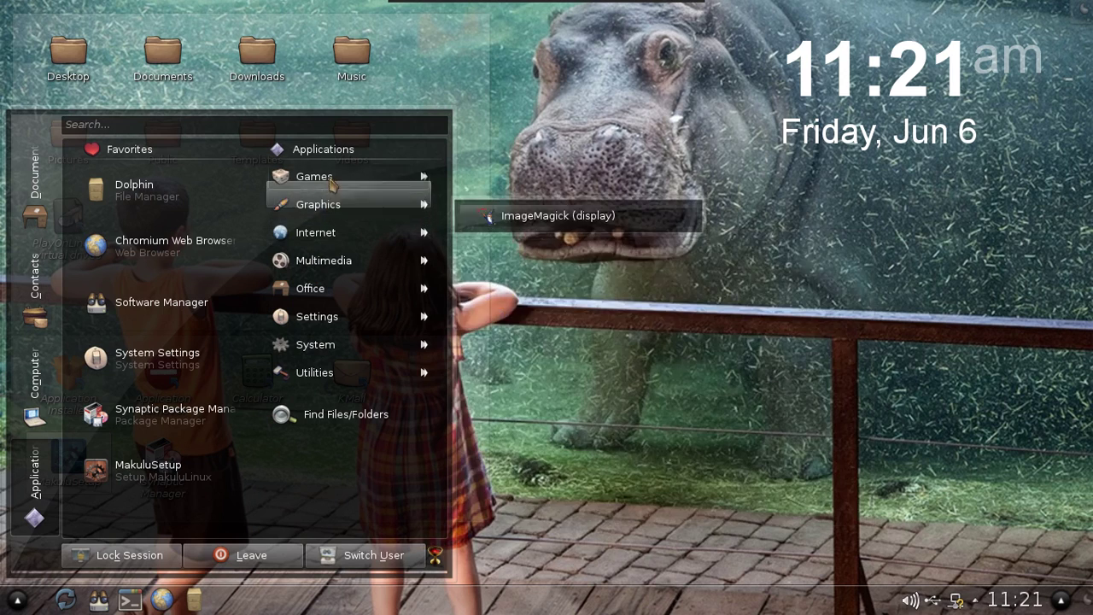
mouse_move(350, 177)
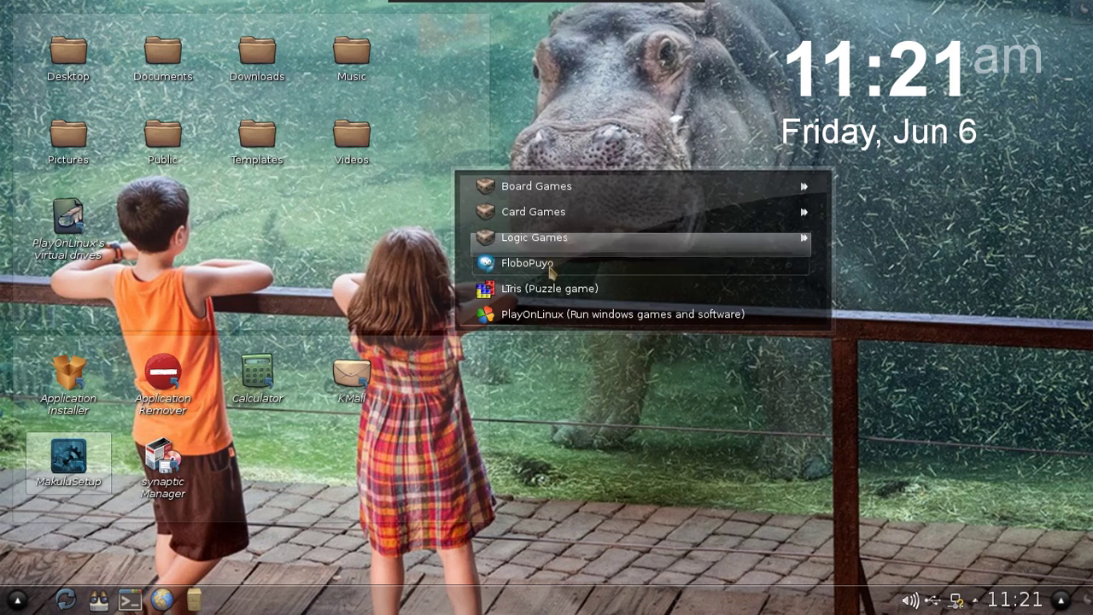
left_click(17, 600)
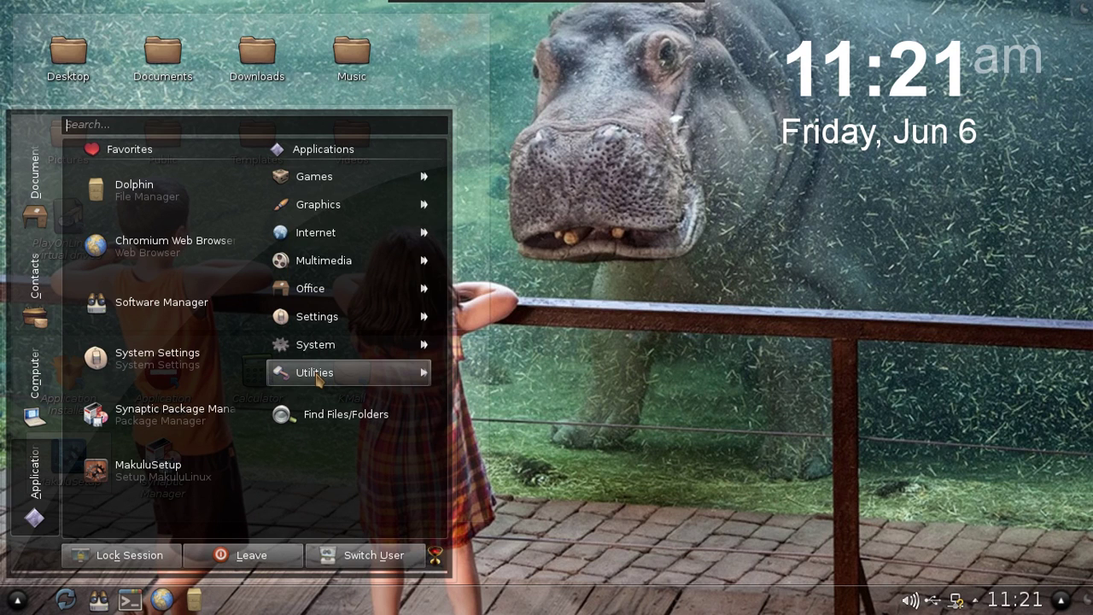
left_click(317, 240)
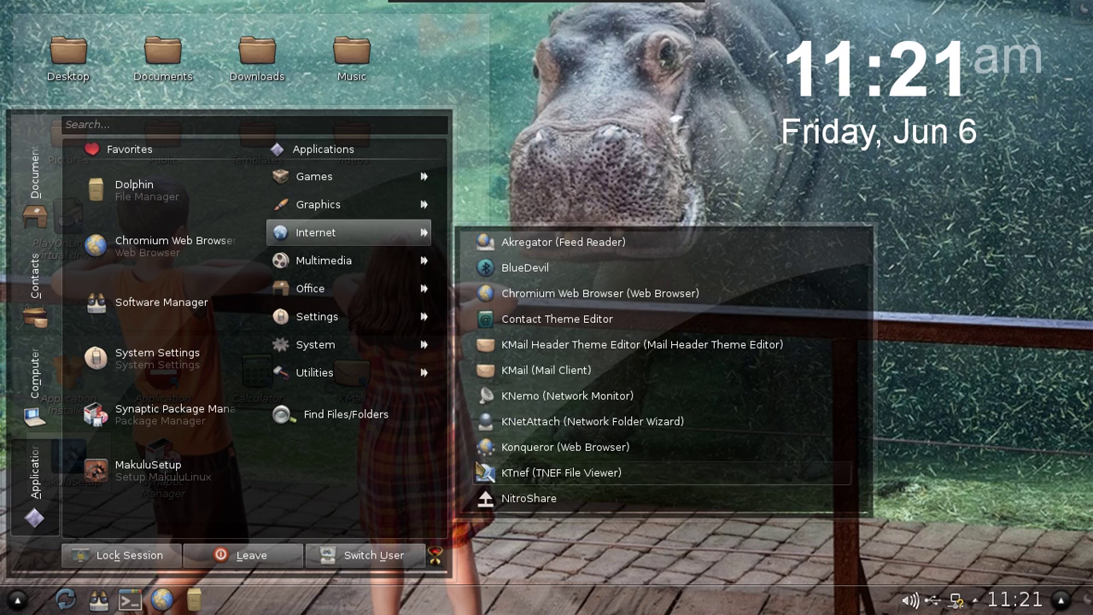
mouse_move(385, 268)
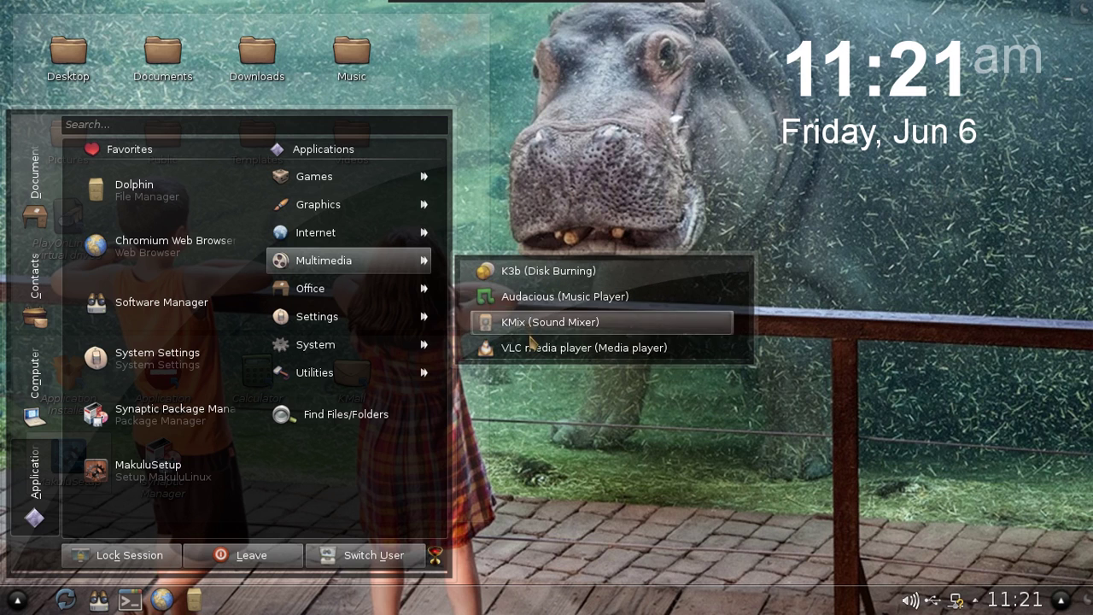
mouse_move(414, 290)
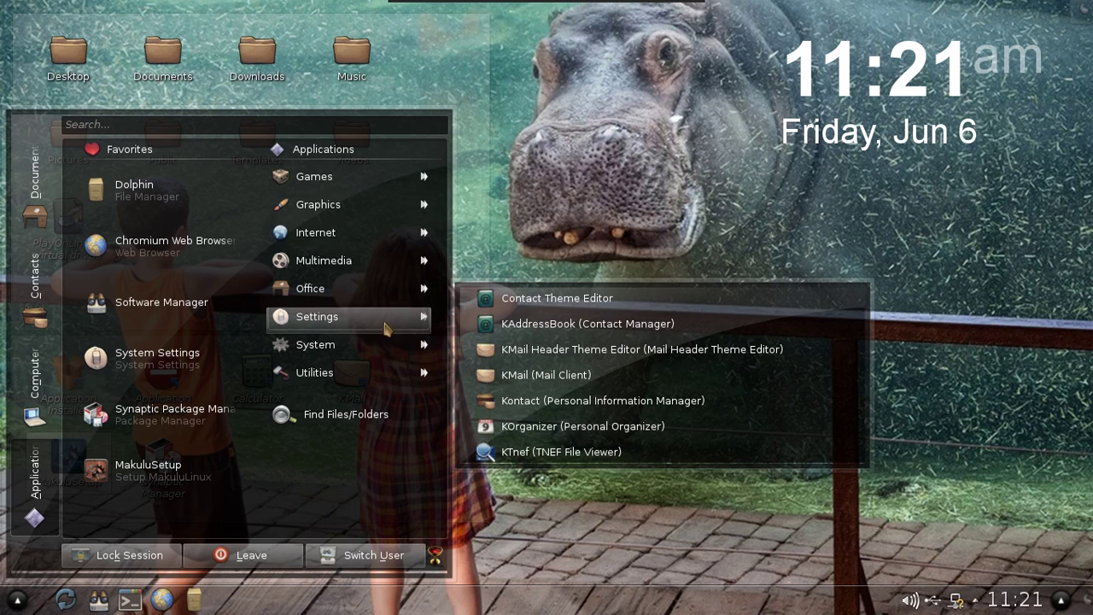
mouse_move(379, 206)
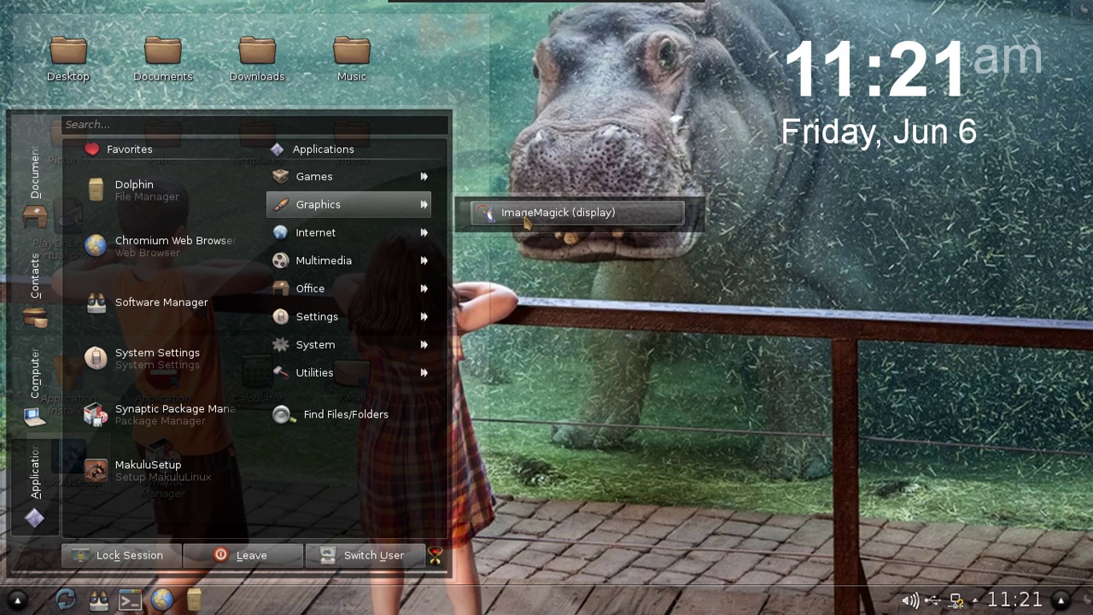
mouse_move(366, 181)
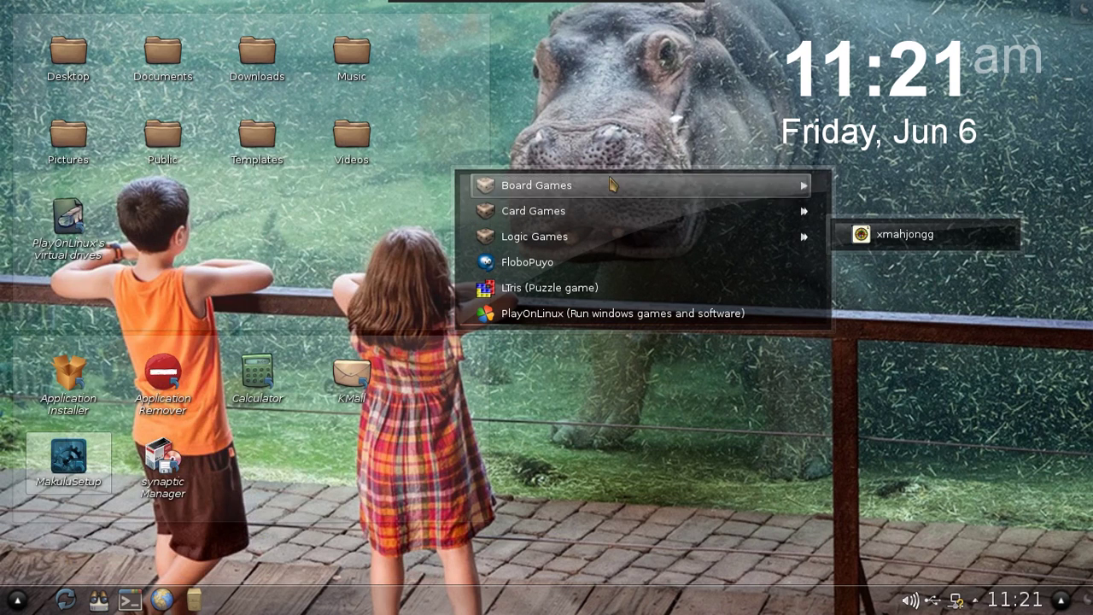
mouse_move(611, 184)
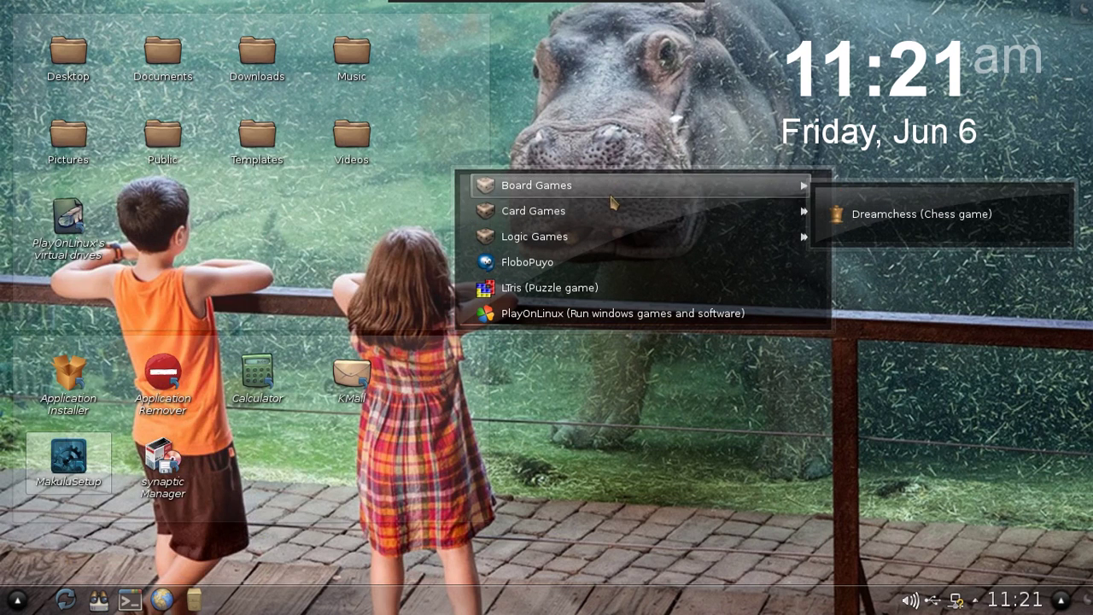
left_click(505, 452)
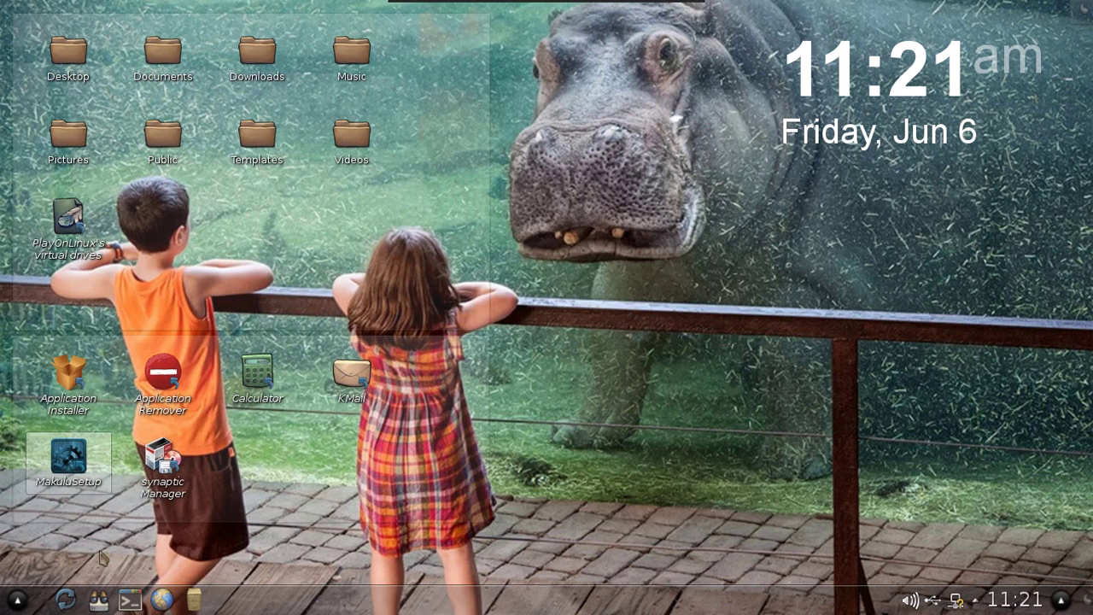
left_click(17, 600)
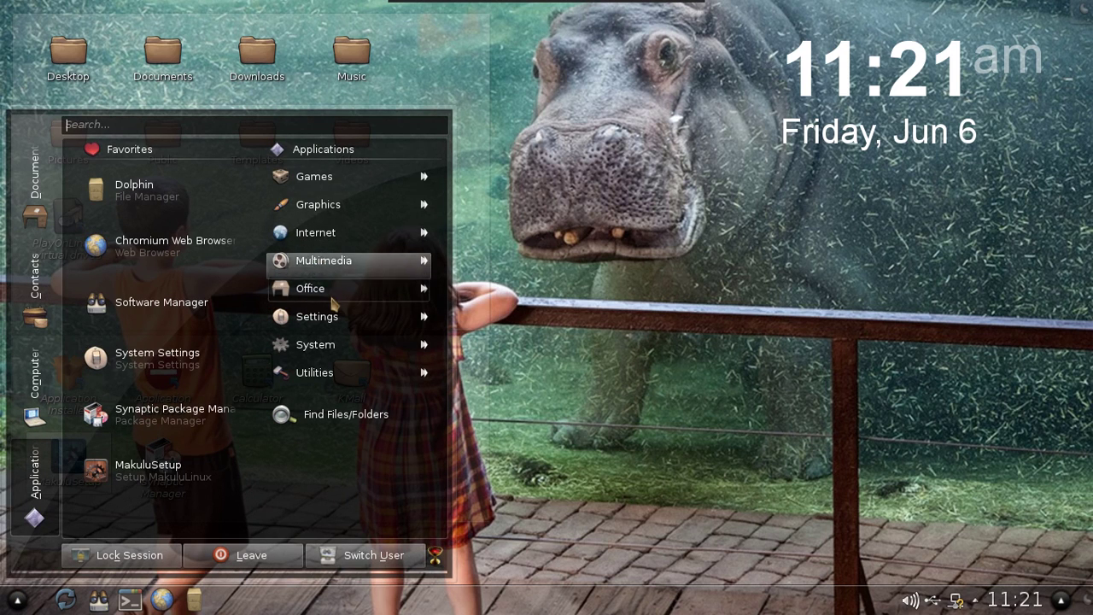
mouse_move(326, 357)
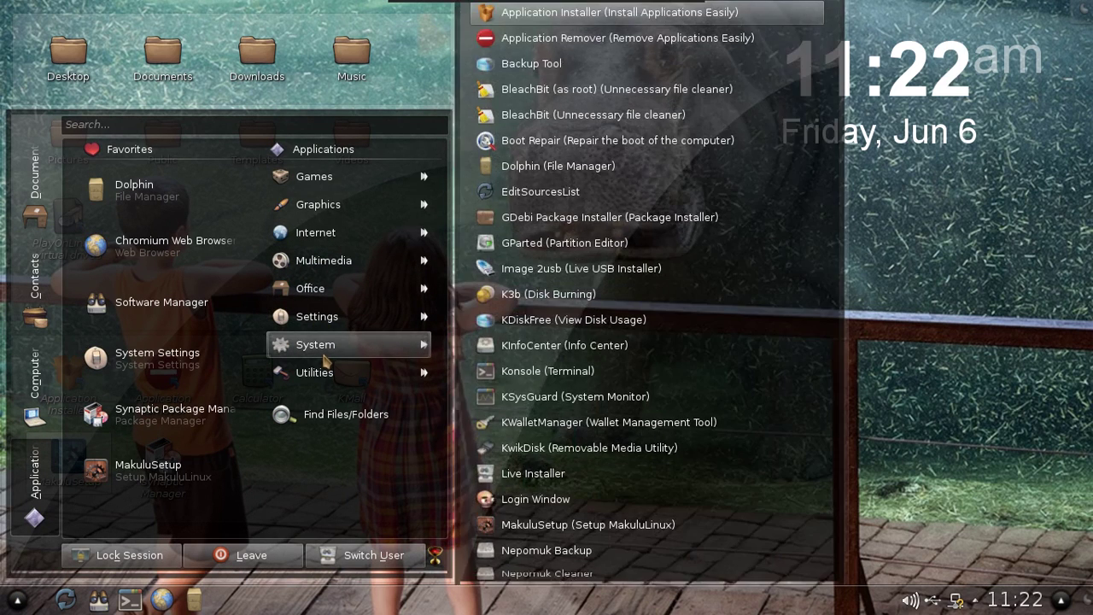
mouse_move(319, 380)
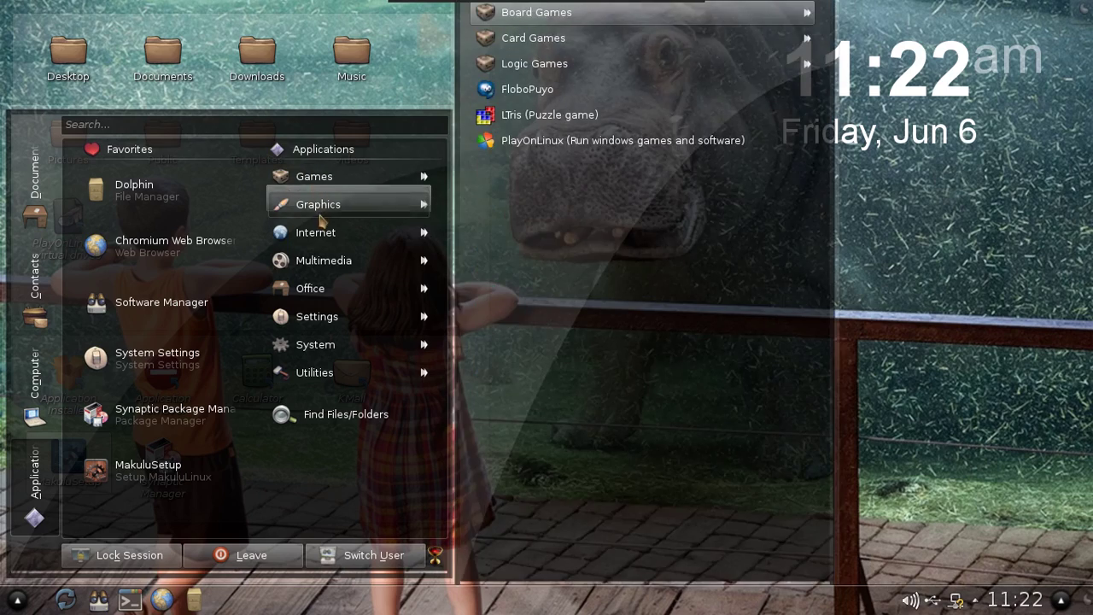
mouse_move(315, 235)
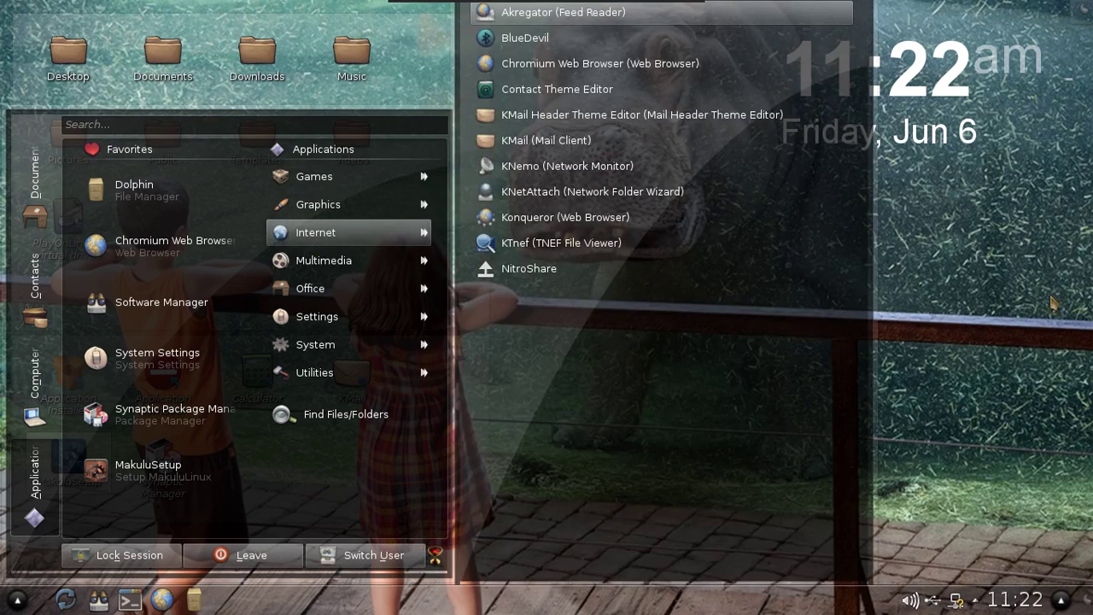
left_click(1020, 350)
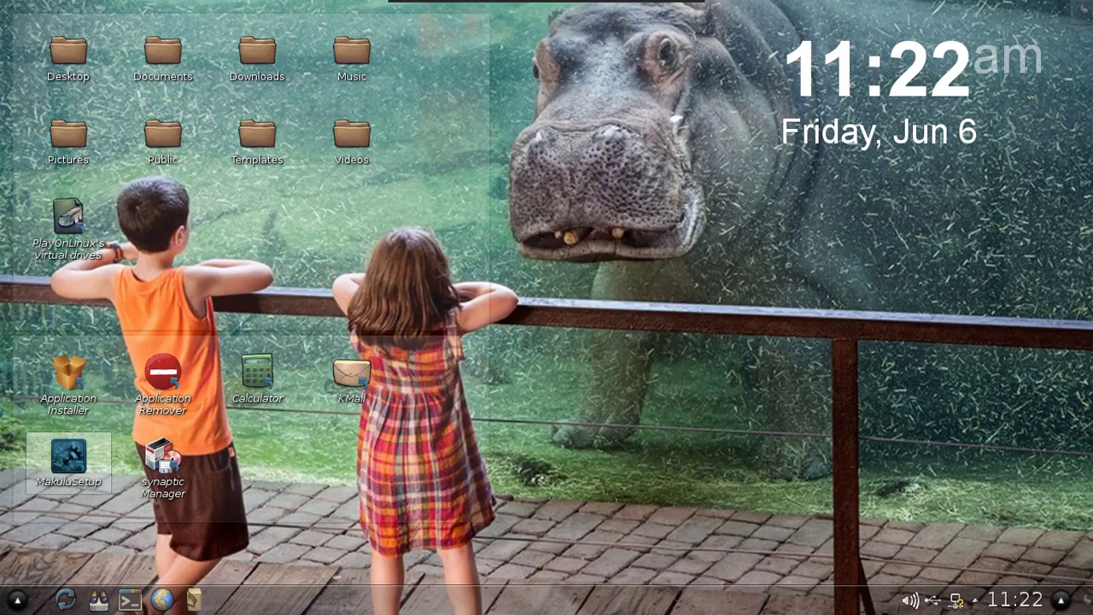
Step: Launch Dolphin, reposition its window and maximize it on the home folder
left_click(191, 600)
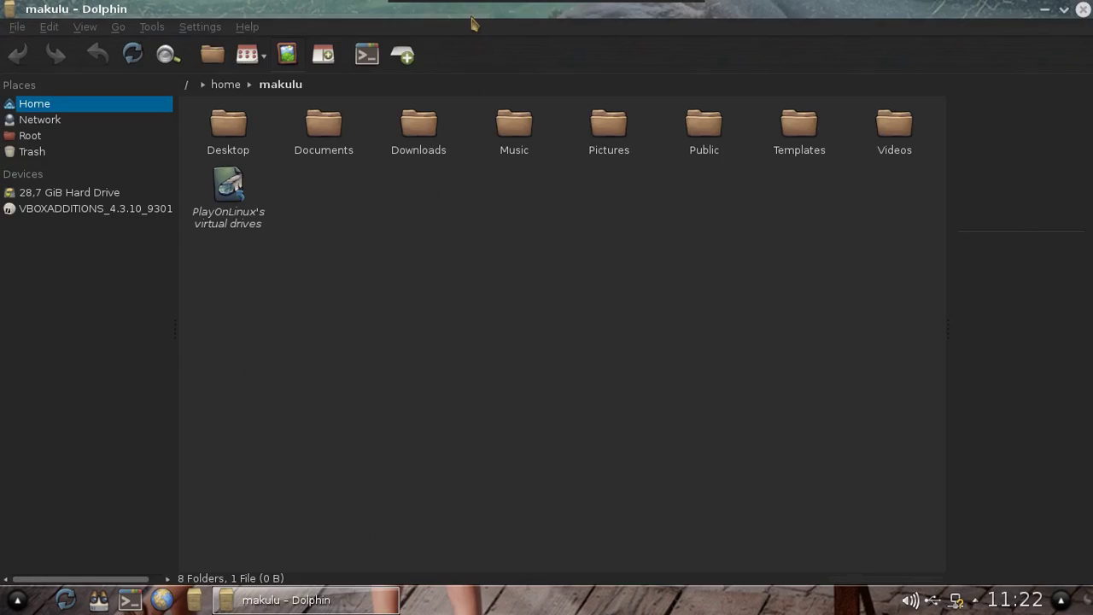
left_click_drag(474, 24, 644, 150)
left_click_drag(575, 132, 346, 123)
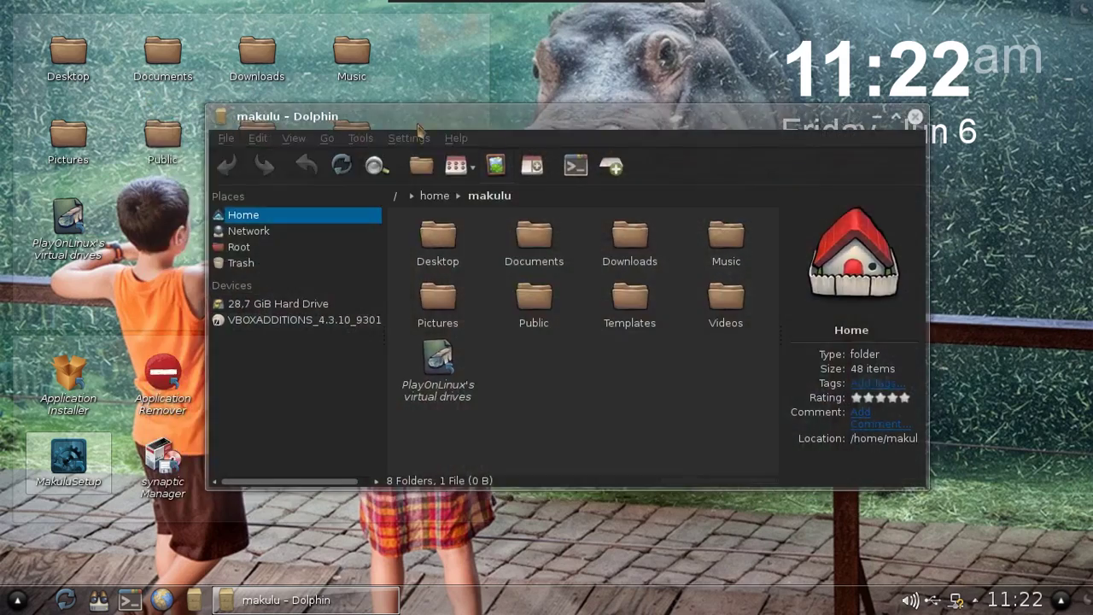
left_click_drag(352, 177, 433, 148)
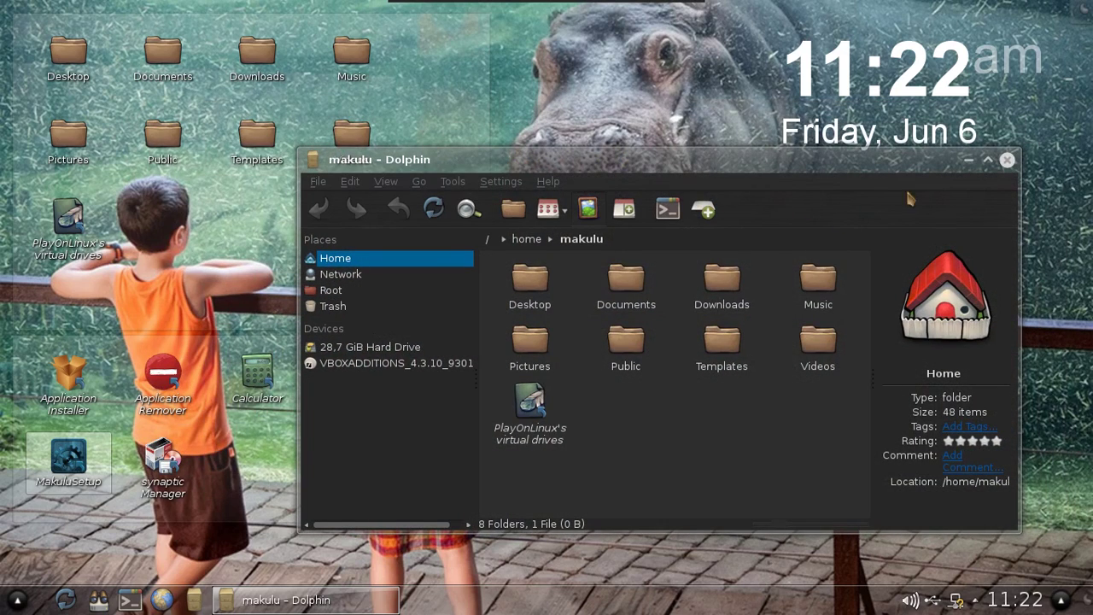
left_click(987, 160)
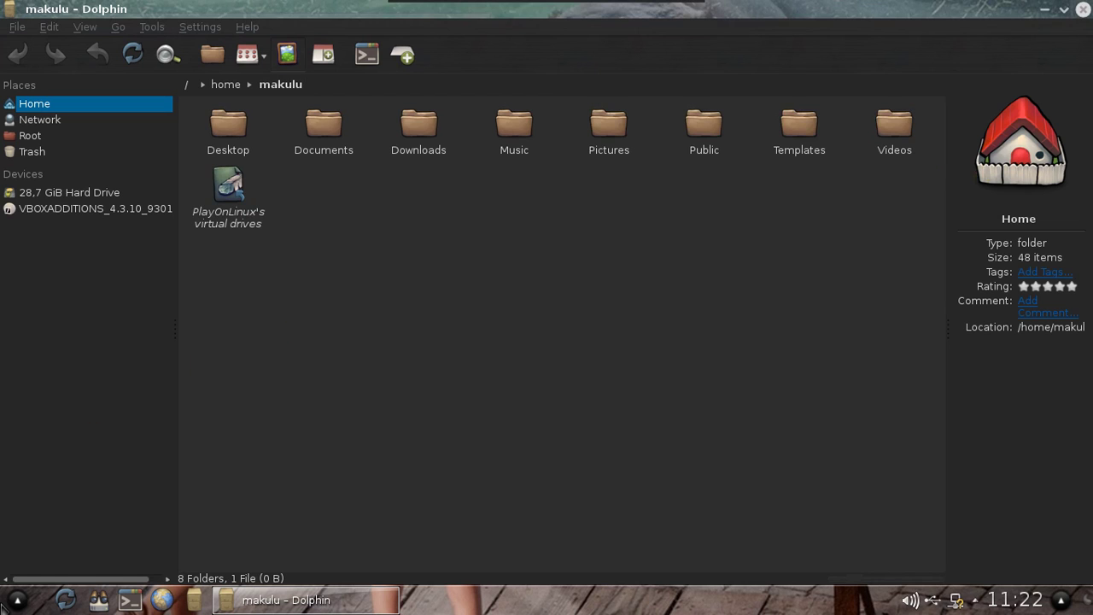
left_click(17, 600)
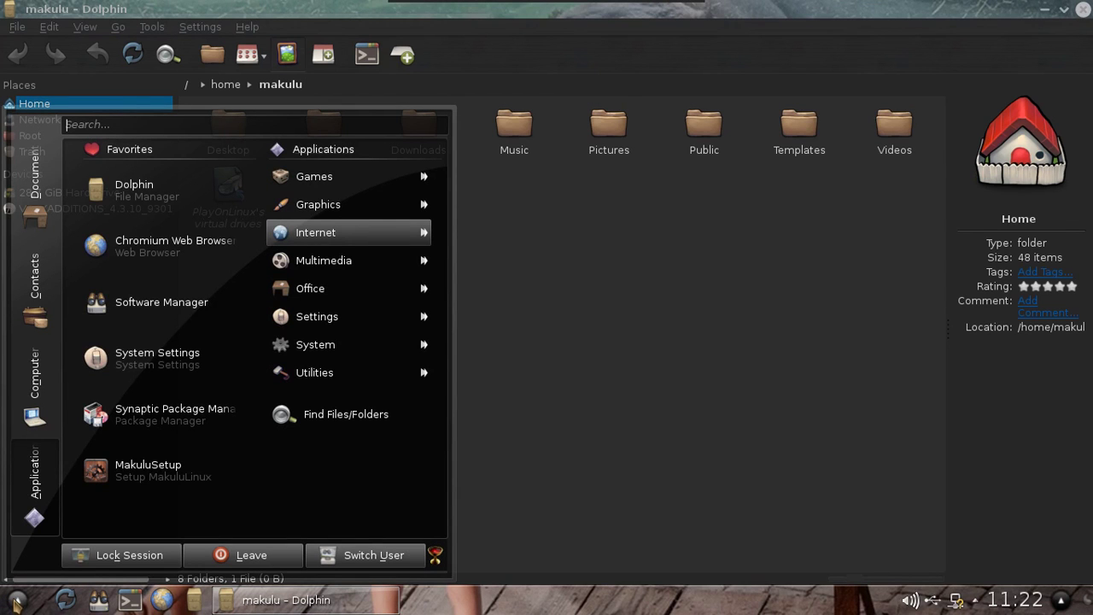
Step: Open System Settings' application style page and browse the widget styles, keeping GTK+ Style
left_click(224, 369)
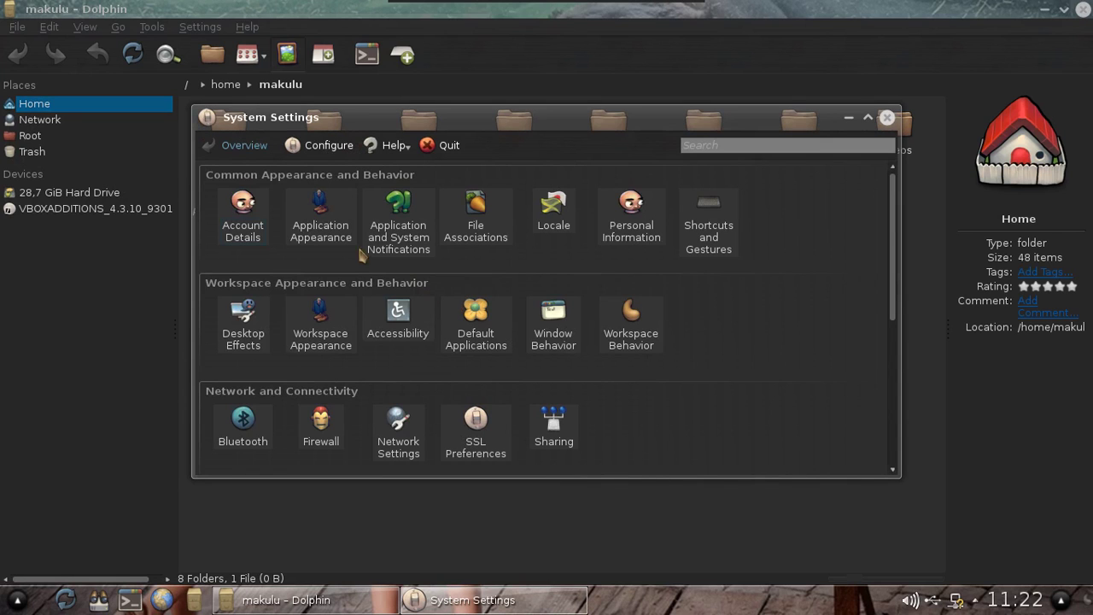
left_click(319, 236)
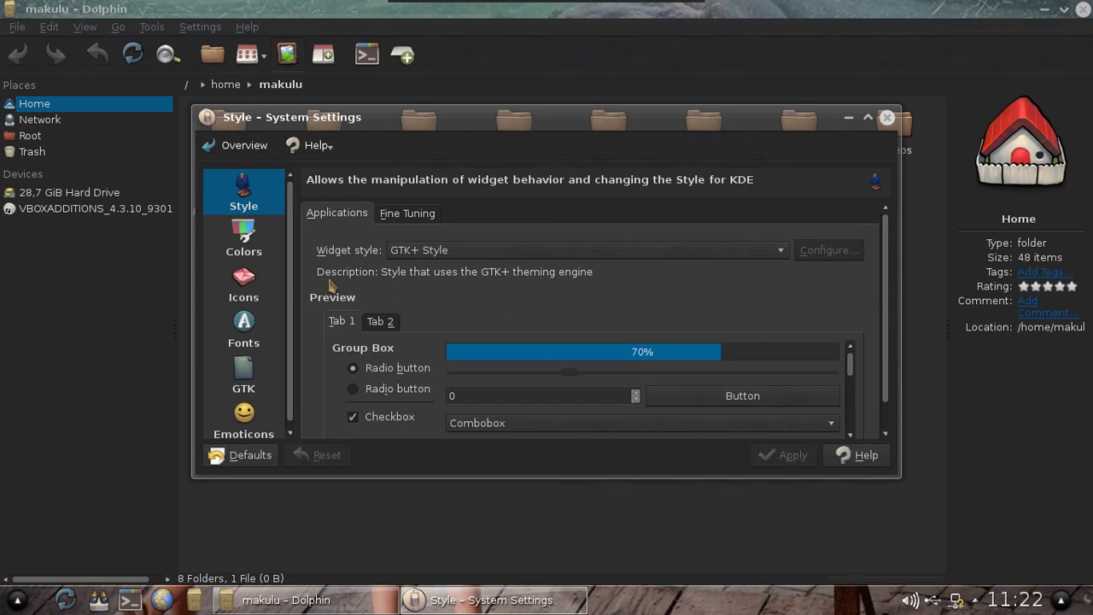
scroll(294, 260, "down", 1)
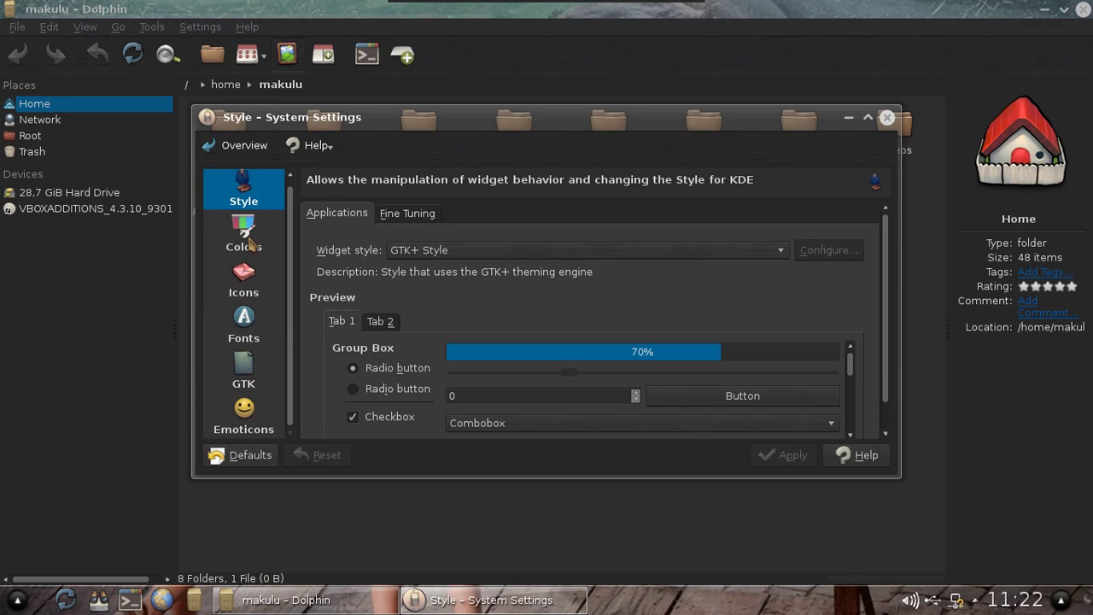
left_click(459, 253)
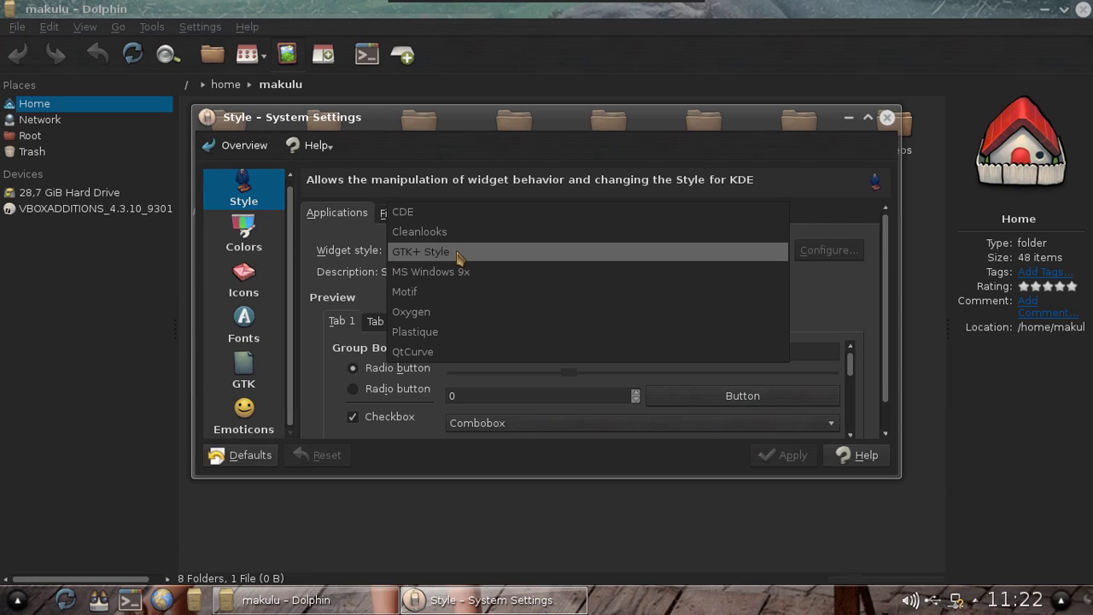
left_click(359, 256)
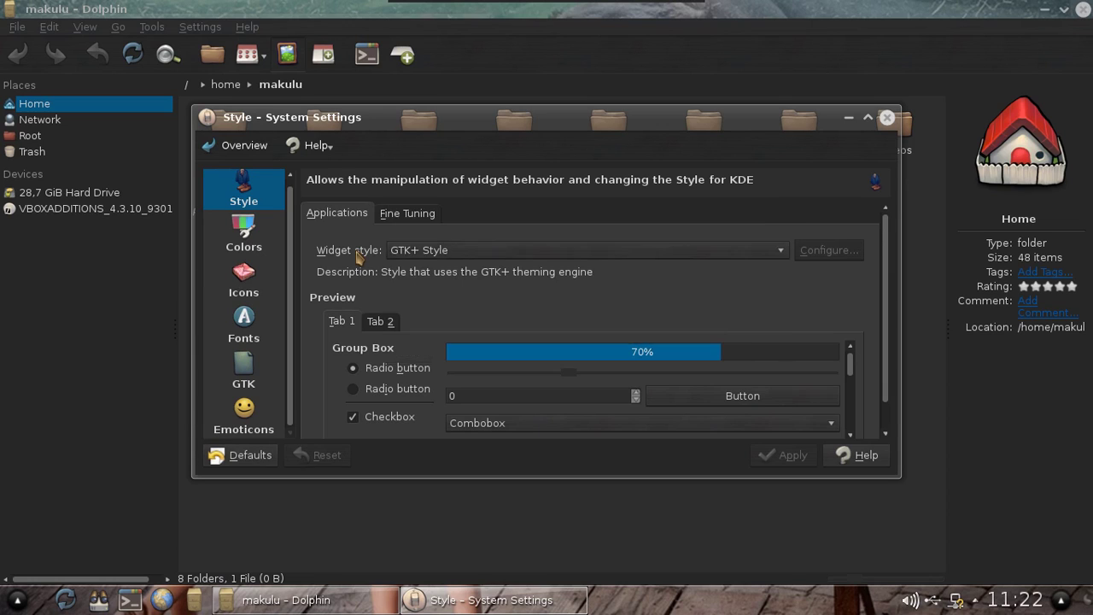
left_click(403, 256)
left_click(345, 259)
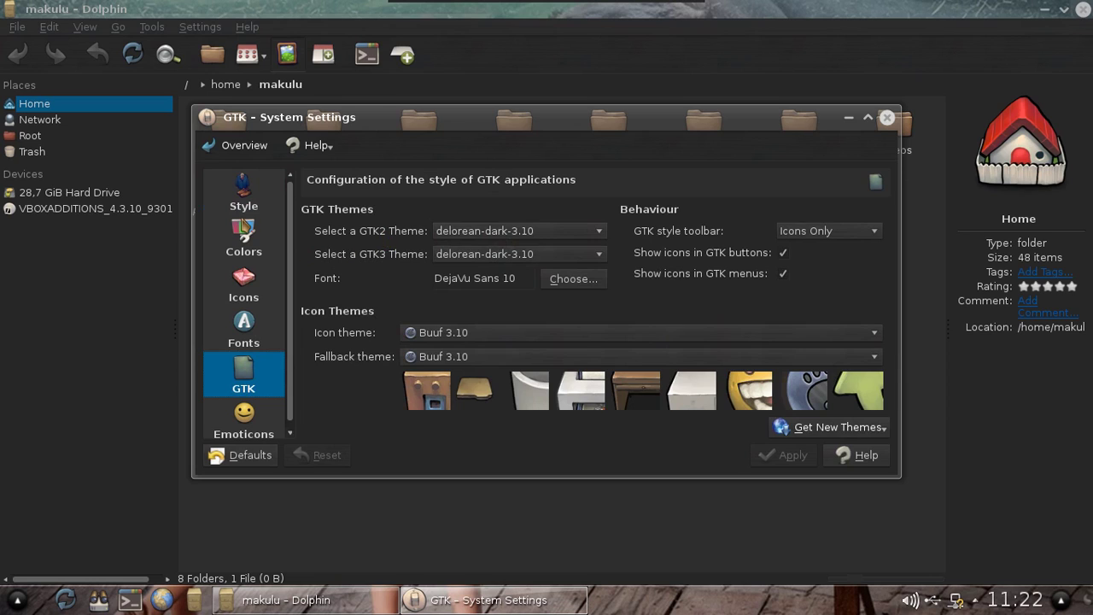
left_click(244, 205)
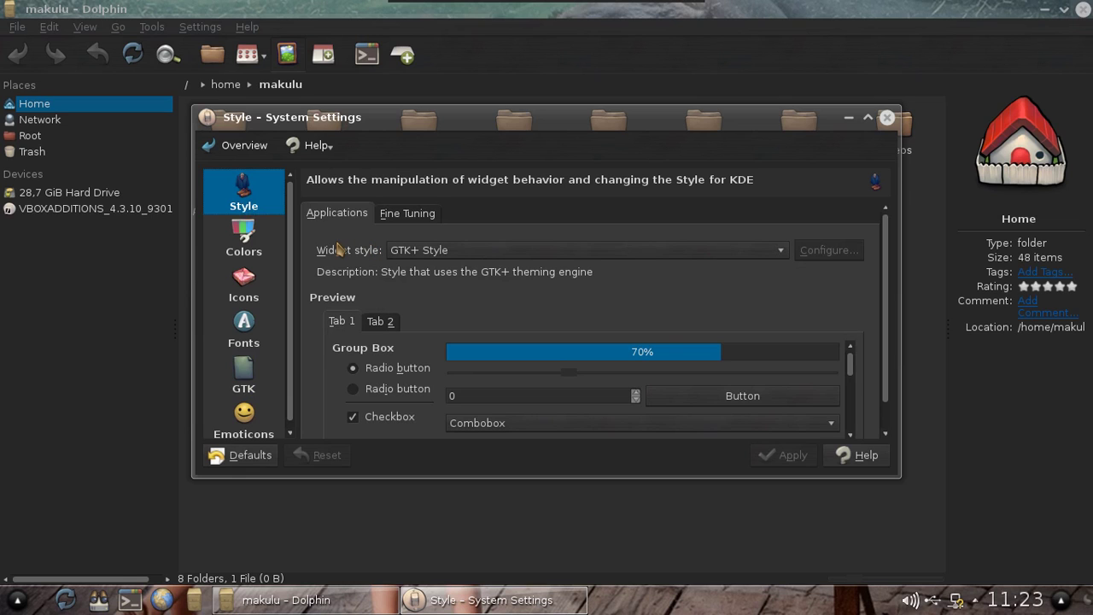
Step: Flip between the GTK and Style pages, leave GTK+ Style selected, then close System Settings
left_click(244, 376)
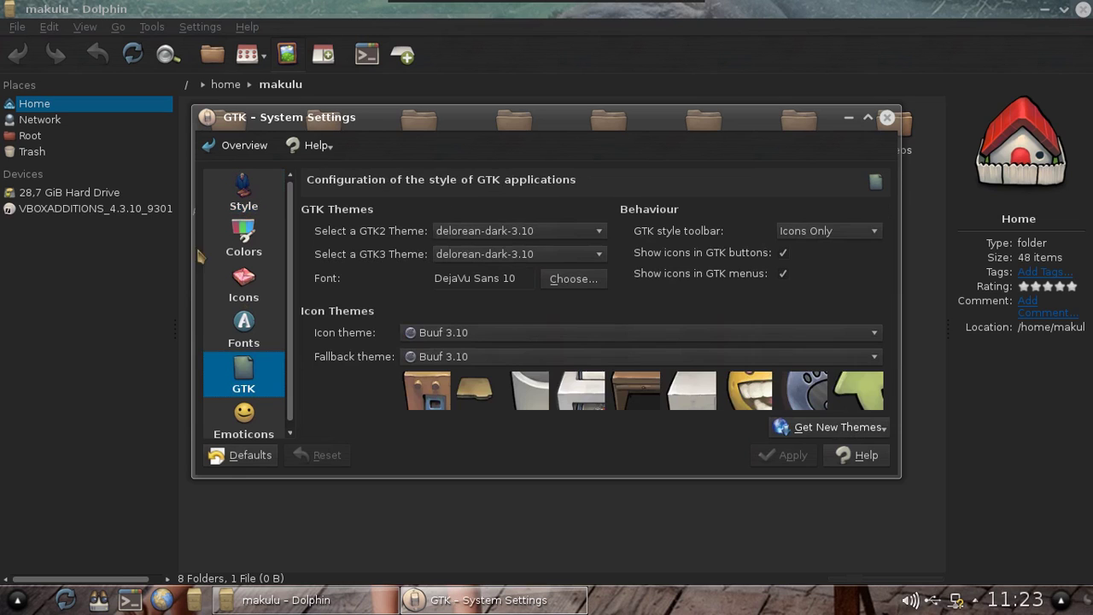
left_click(233, 201)
left_click(240, 371)
left_click(244, 202)
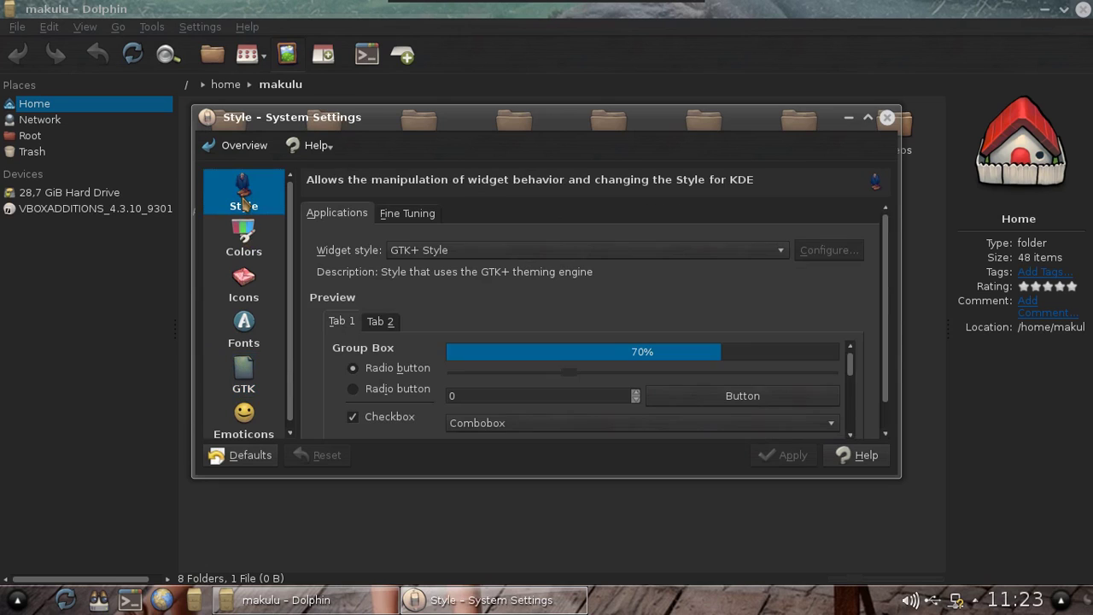
left_click(452, 249)
left_click(352, 265)
left_click(245, 369)
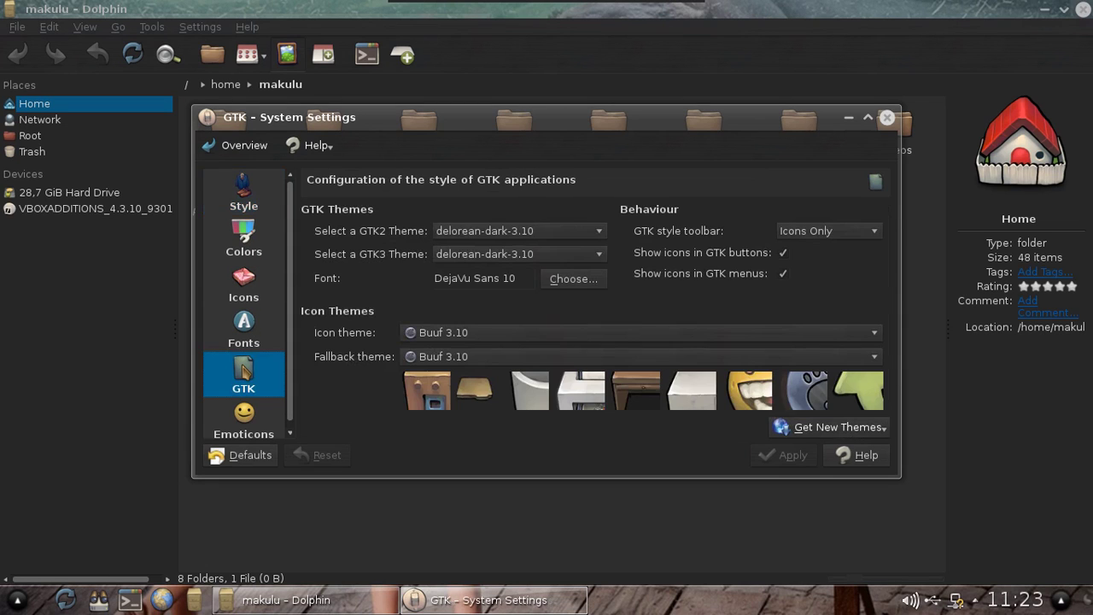
left_click(233, 147)
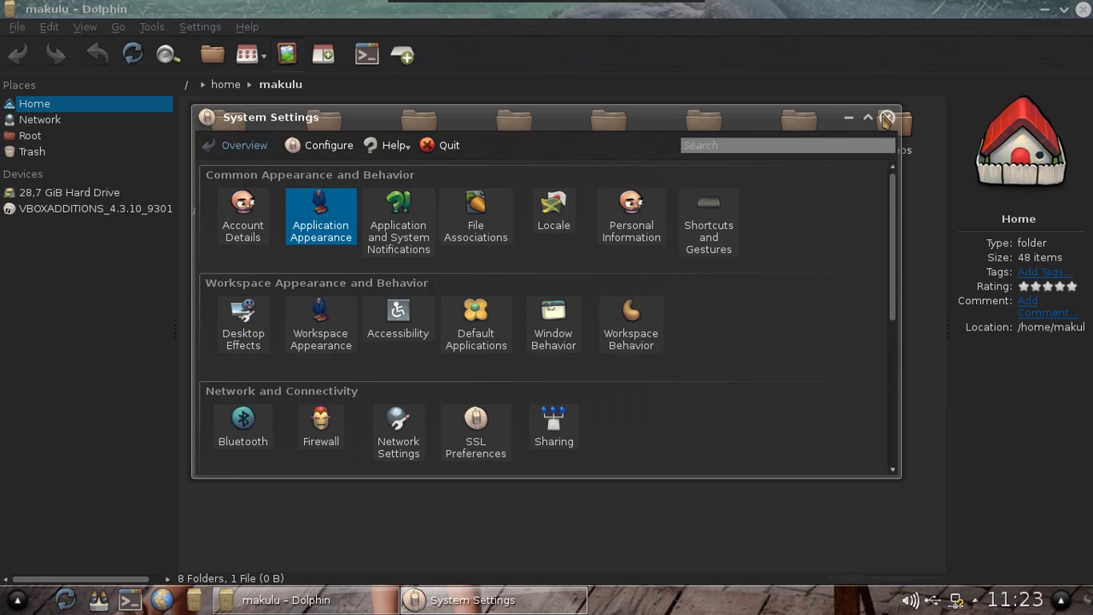
left_click(886, 118)
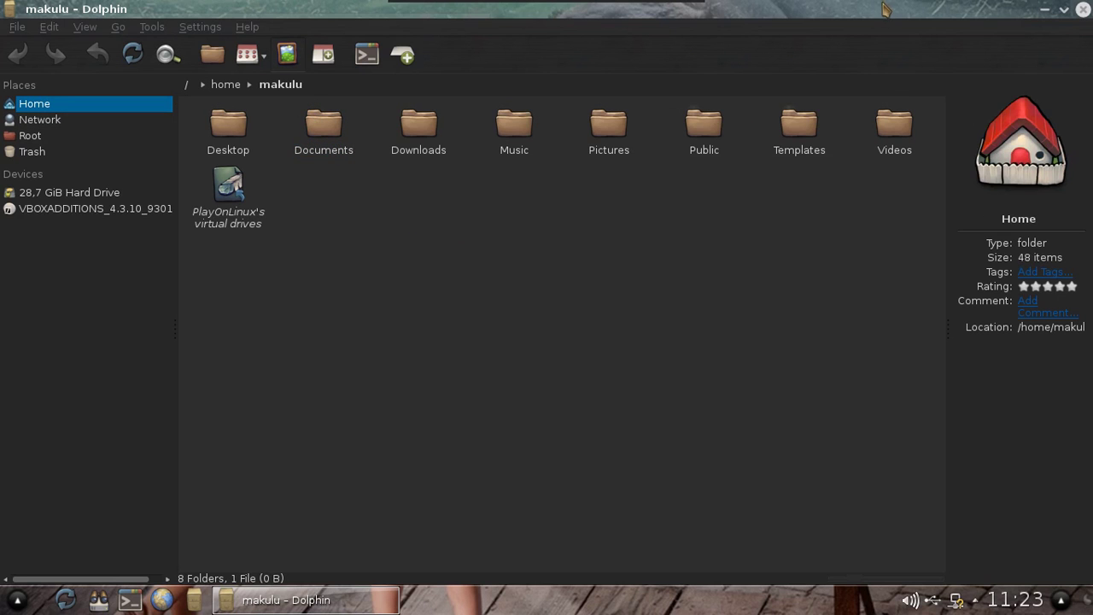
Step: Close Dolphin and start Synaptic Package Manager with the root password
left_click(1083, 10)
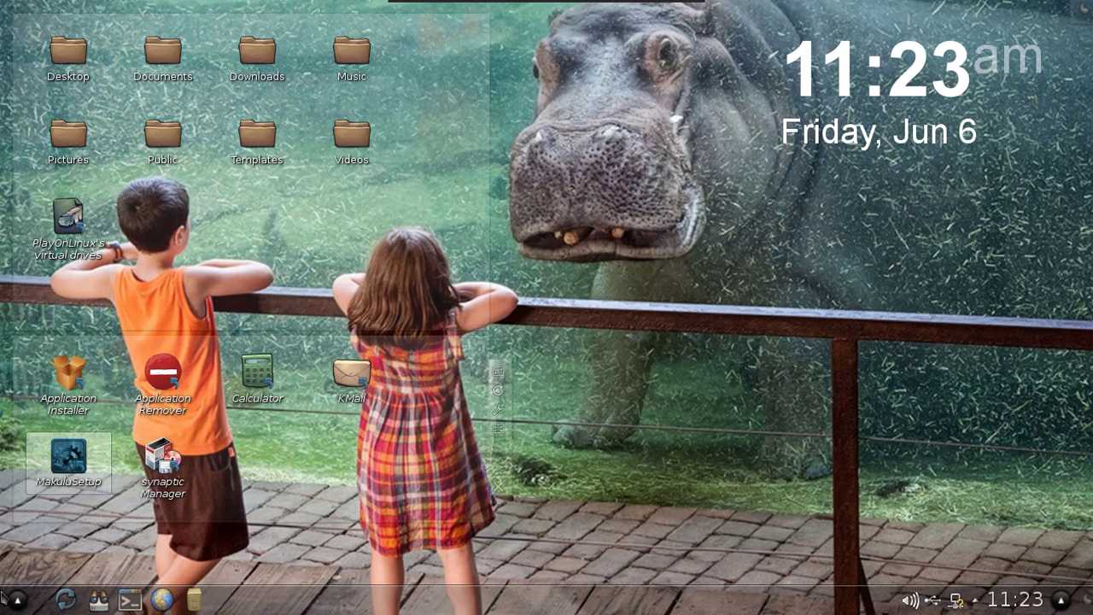
left_click(16, 599)
left_click(159, 415)
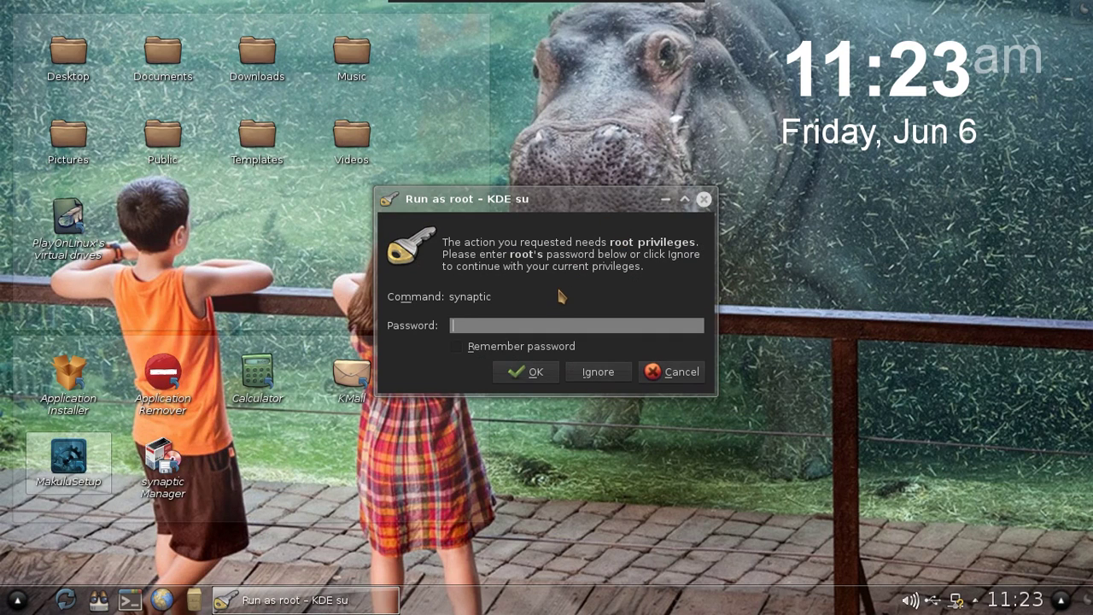
type("********")
key("Return")
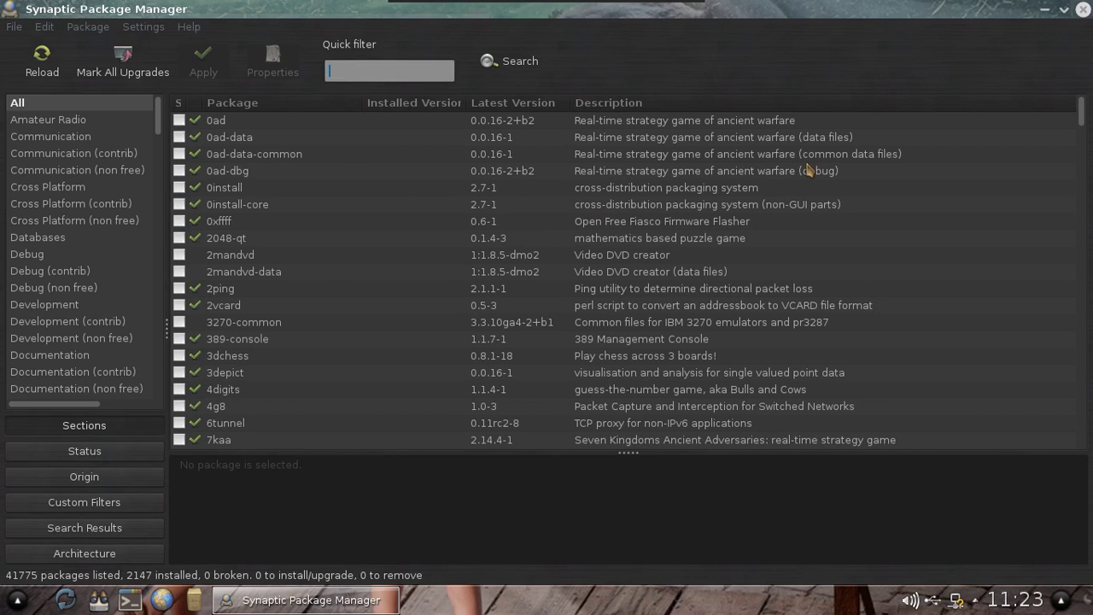
Step: View details of the 0install-core, 2mandvd-data, 3270-common and 2048-qt packages
left_click(330, 207)
left_click(388, 273)
left_click(373, 326)
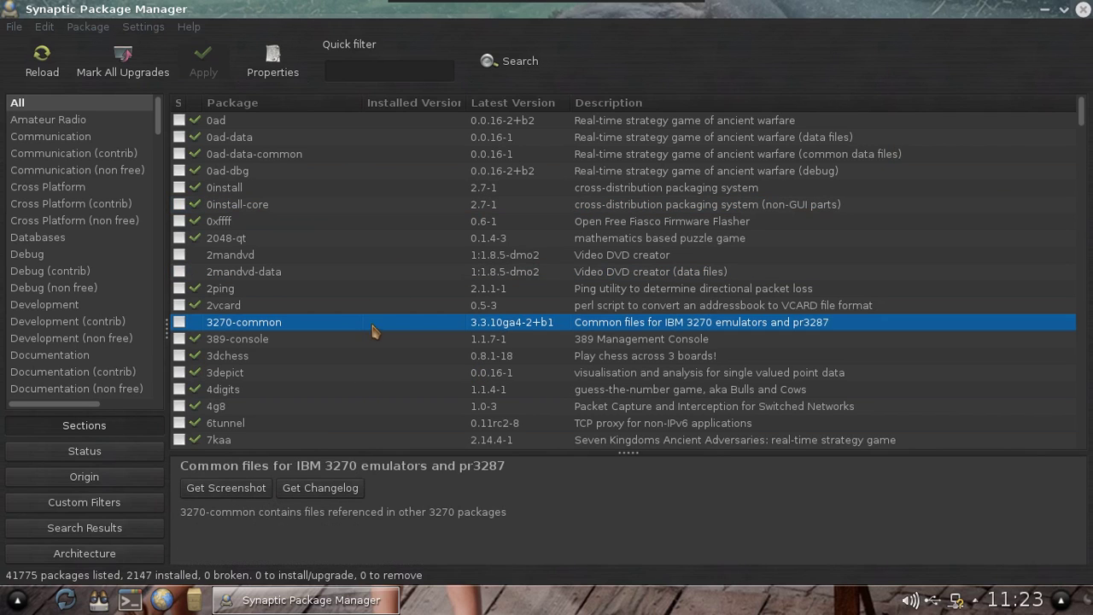
left_click(372, 239)
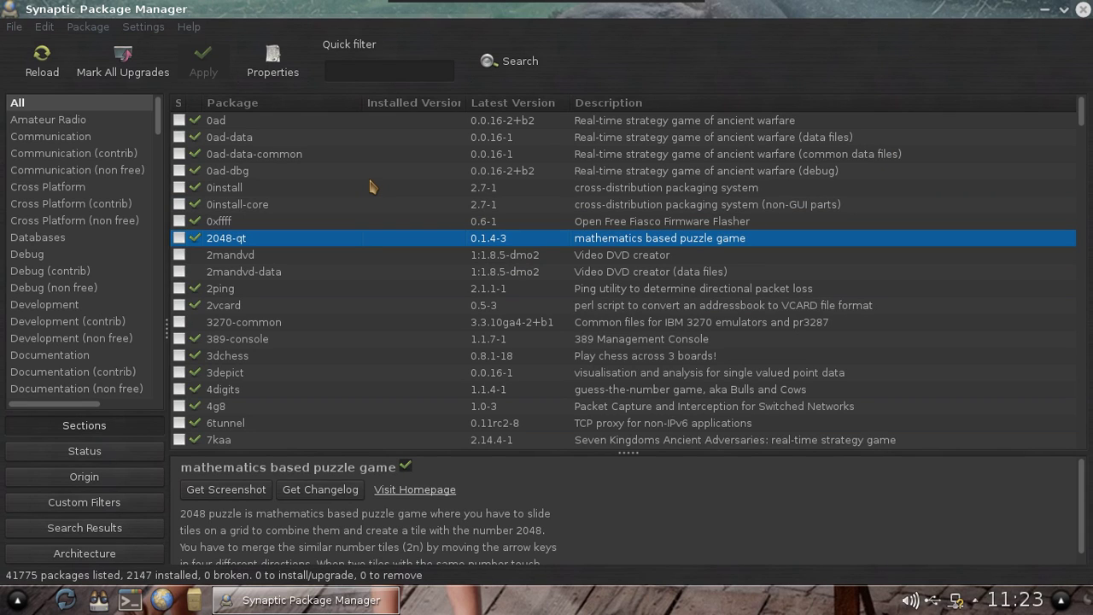
Step: Open and cancel the package Search dialog, then close Synaptic
left_click(512, 60)
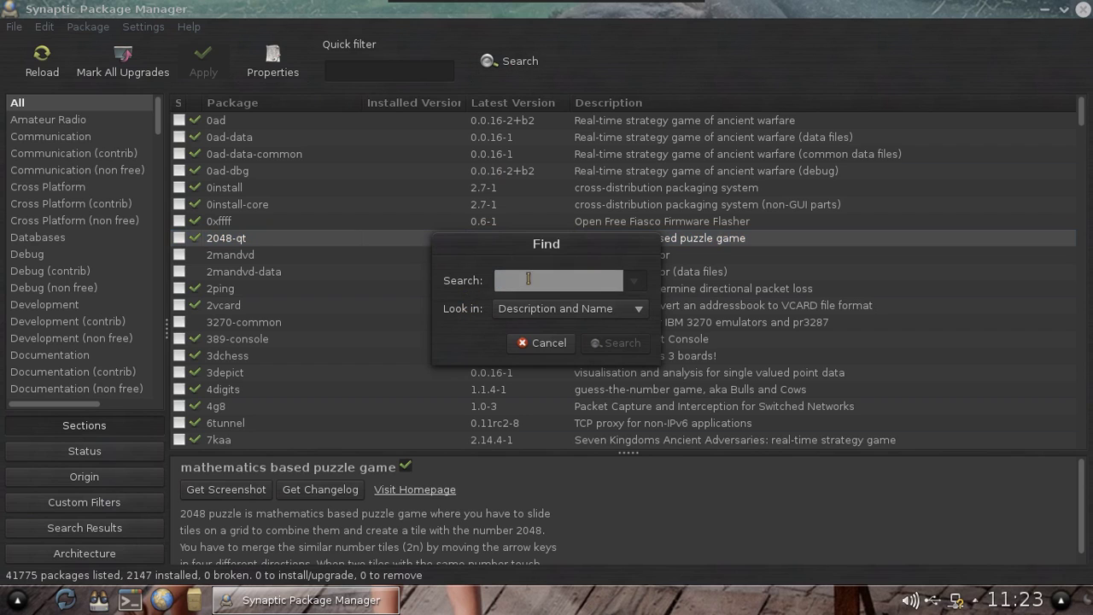
left_click_drag(515, 253, 435, 203)
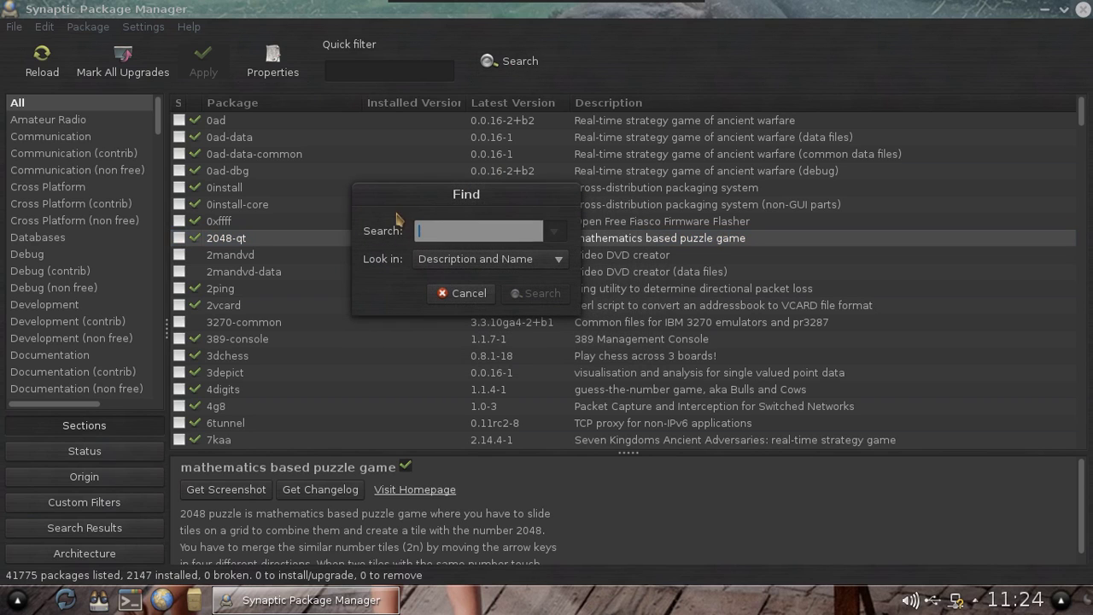
left_click(444, 294)
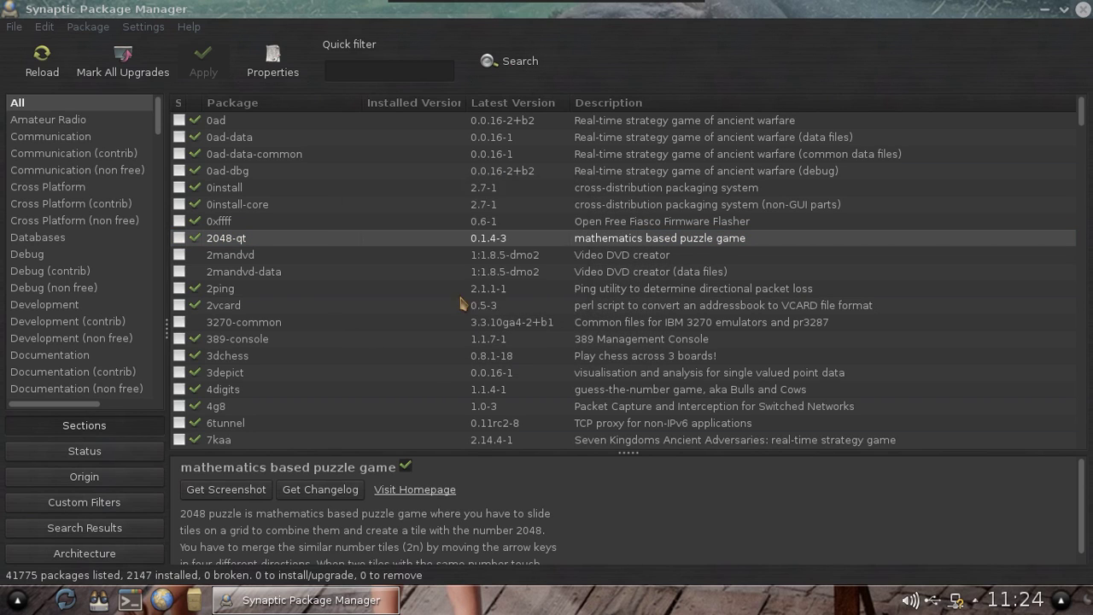
left_click(1083, 10)
left_click(17, 600)
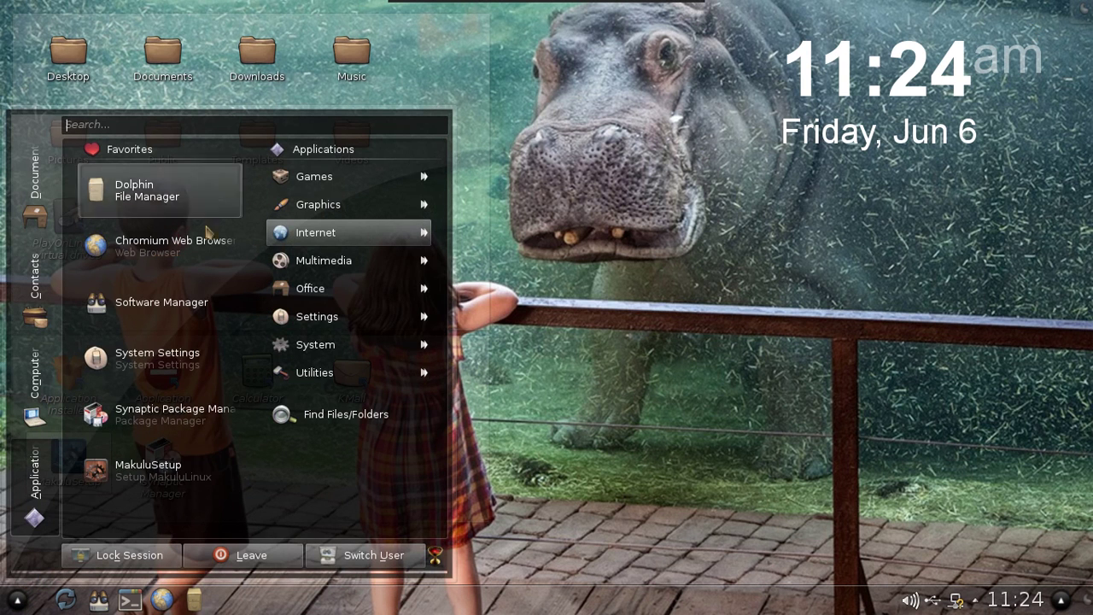
Step: Start System Settings and open Desktop Effects on the All Effects tab
left_click(594, 508)
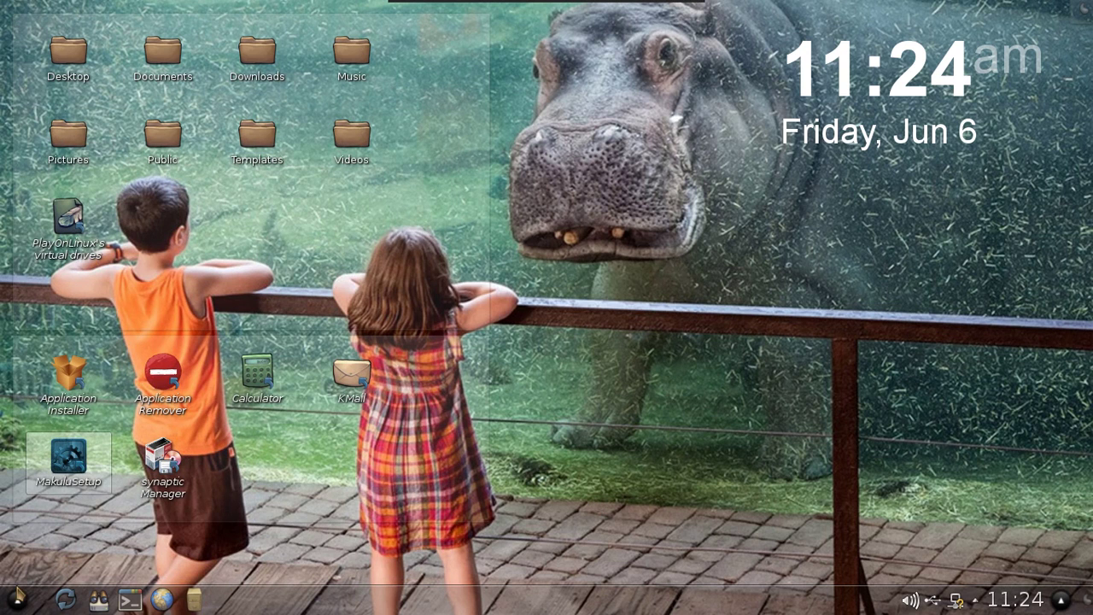
left_click(18, 600)
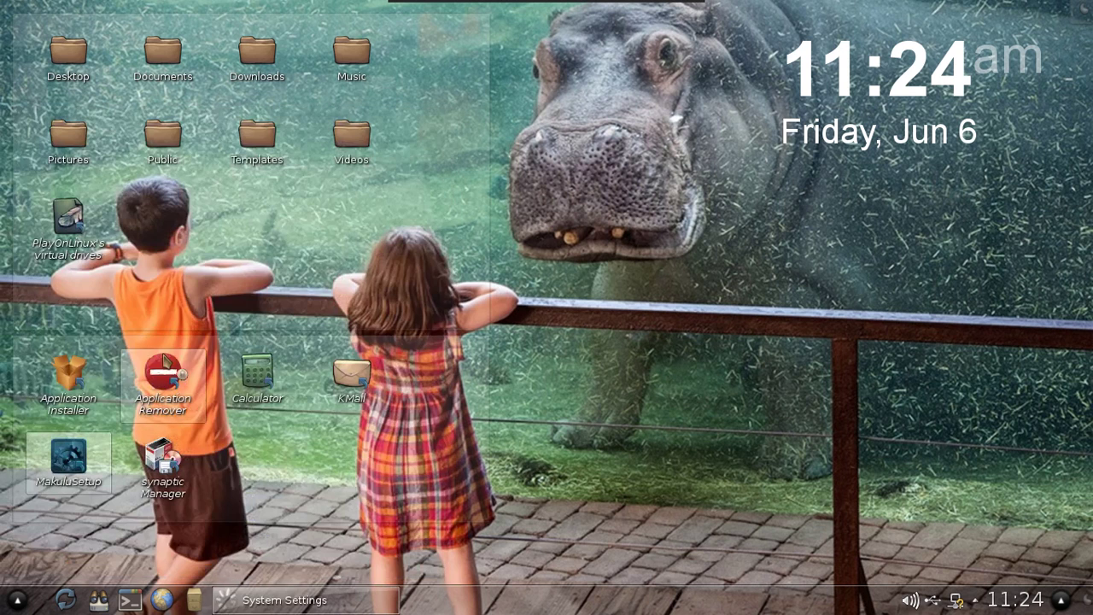
left_click(158, 354)
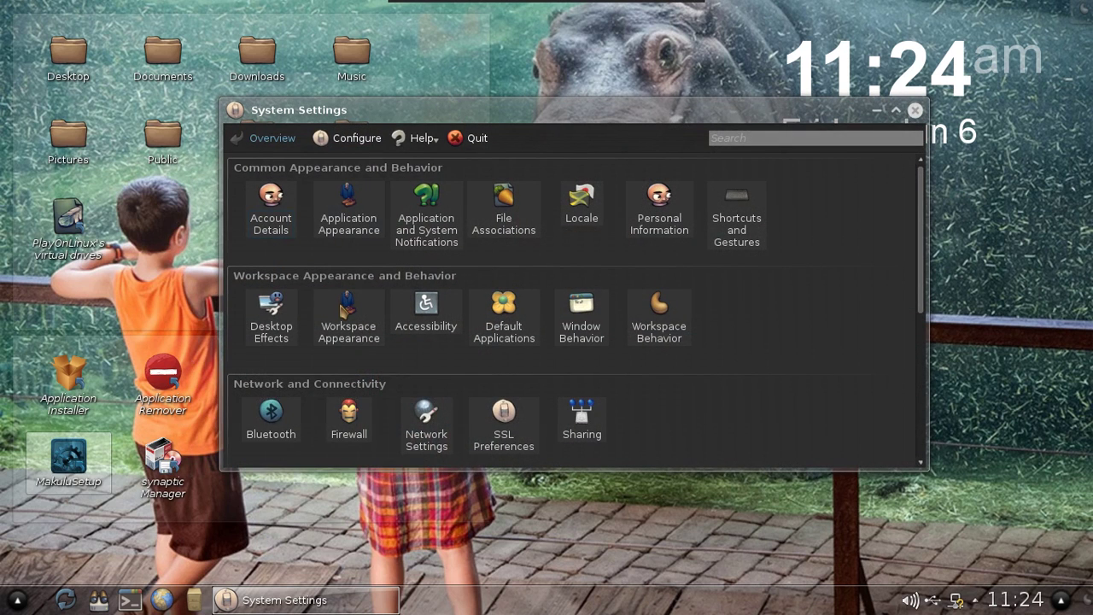
left_click(286, 315)
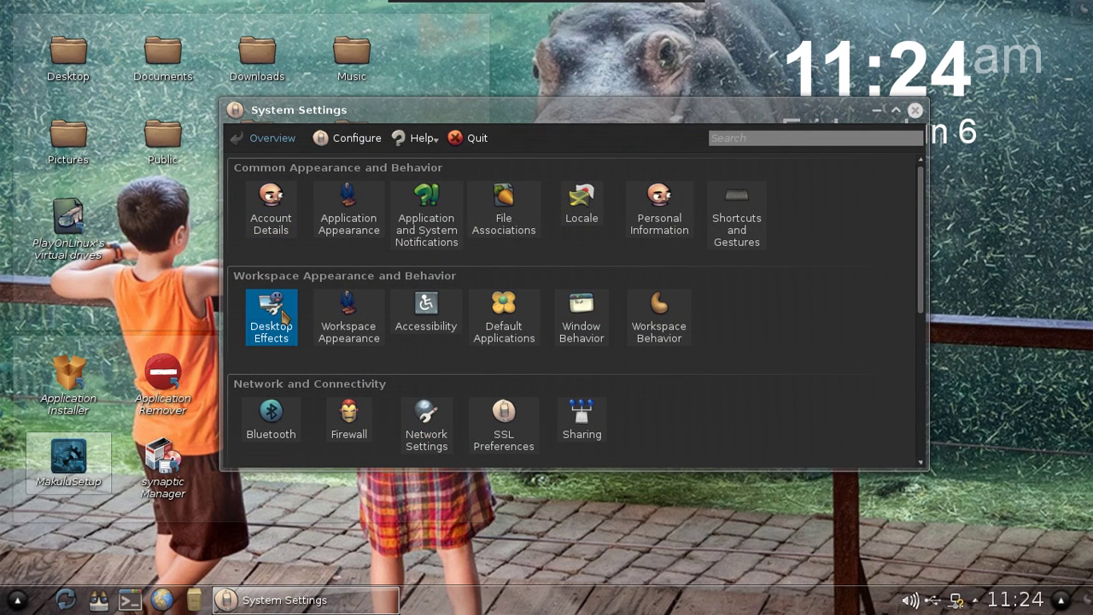
left_click(314, 212)
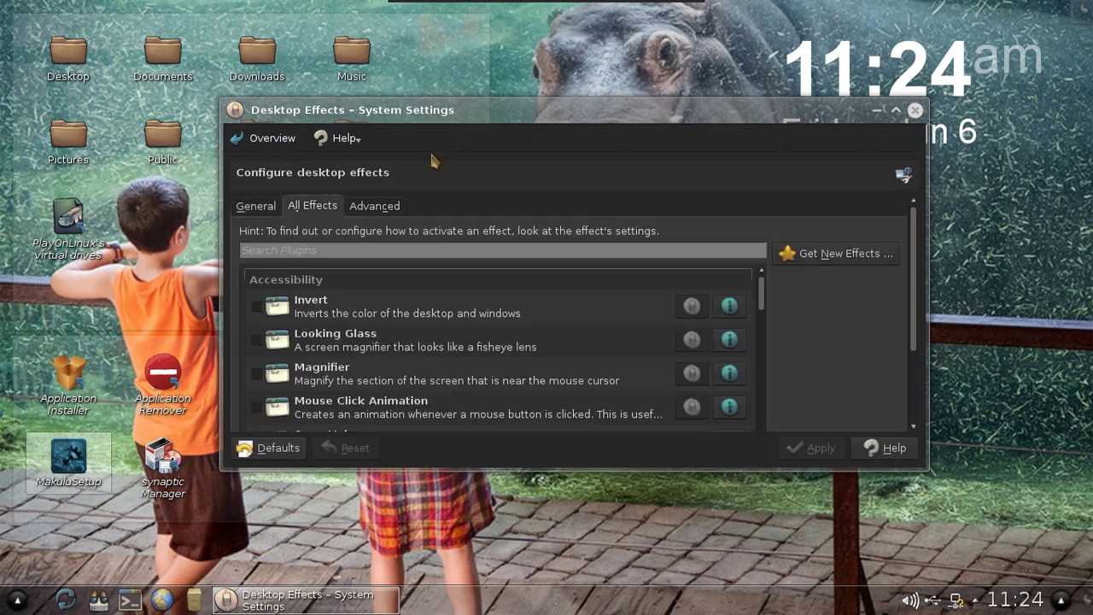
Step: Move and enlarge the settings window and scroll through the full effects list
left_click_drag(453, 116, 510, 77)
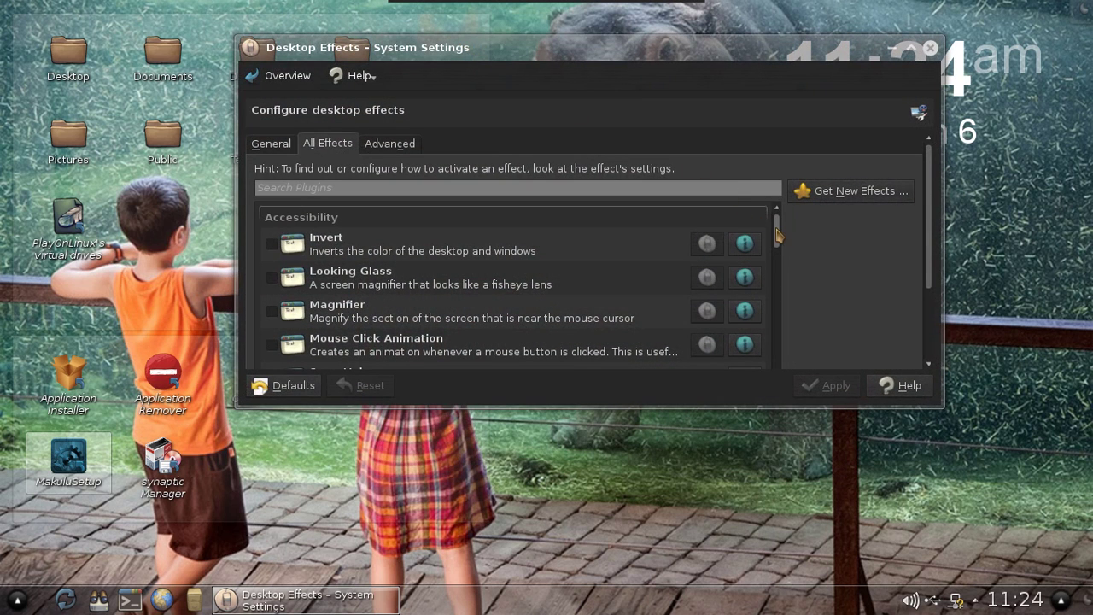
left_click_drag(779, 236, 769, 413)
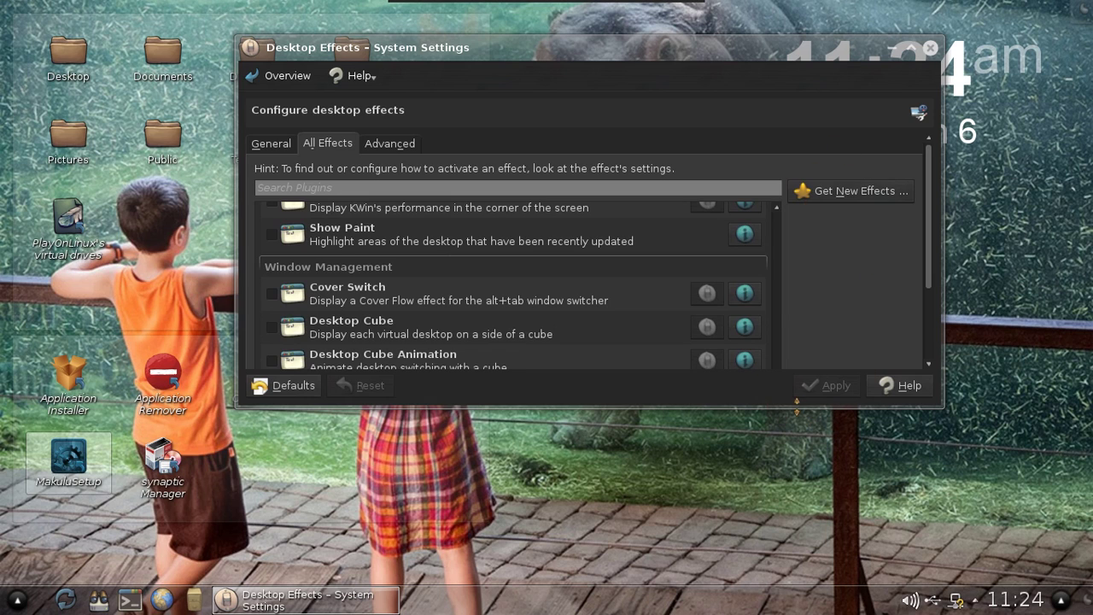
left_click_drag(797, 405, 797, 574)
left_click_drag(573, 53, 551, 32)
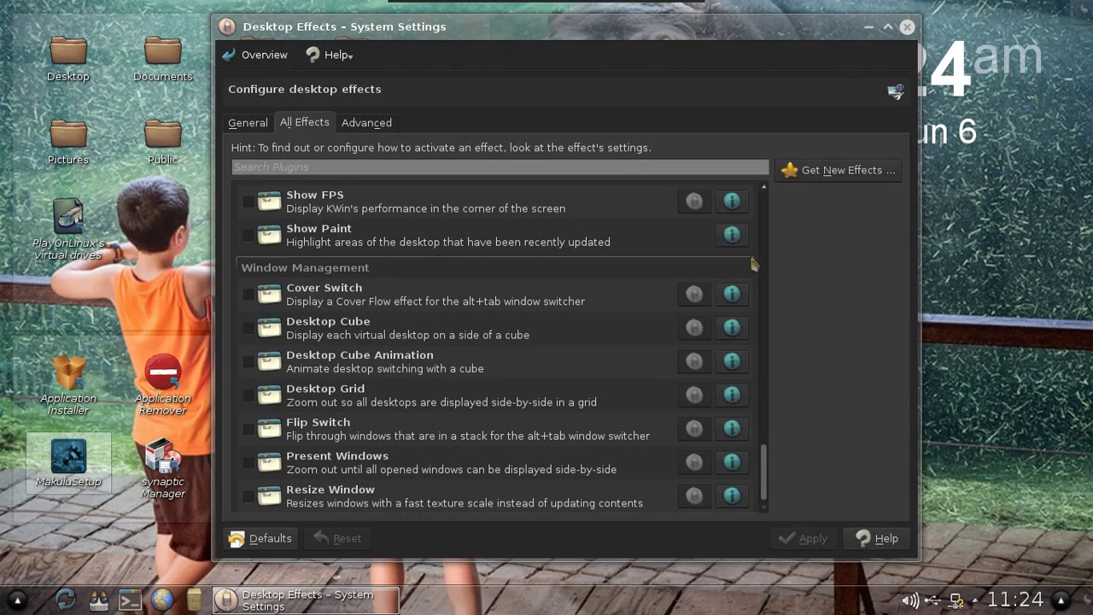
left_click_drag(762, 487, 799, 211)
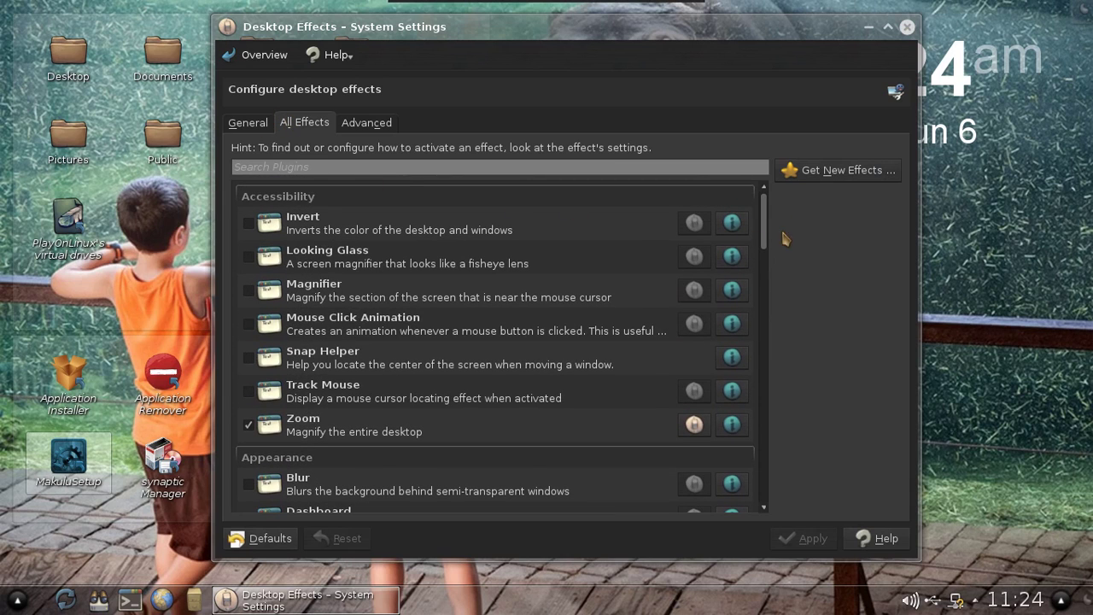
left_click_drag(764, 227, 771, 178)
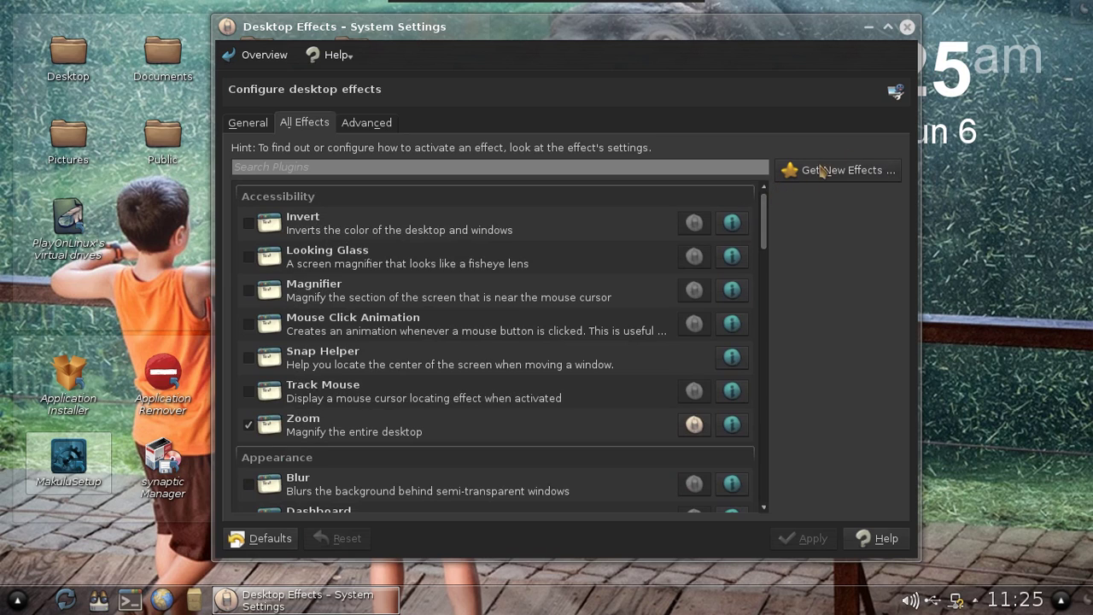
mouse_move(765, 220)
left_mouse_down()
mouse_move(773, 482)
mouse_move(797, 407)
mouse_move(765, 215)
left_mouse_up()
Step: Glance at the Advanced options and end on the General desktop effects tab
left_click(253, 124)
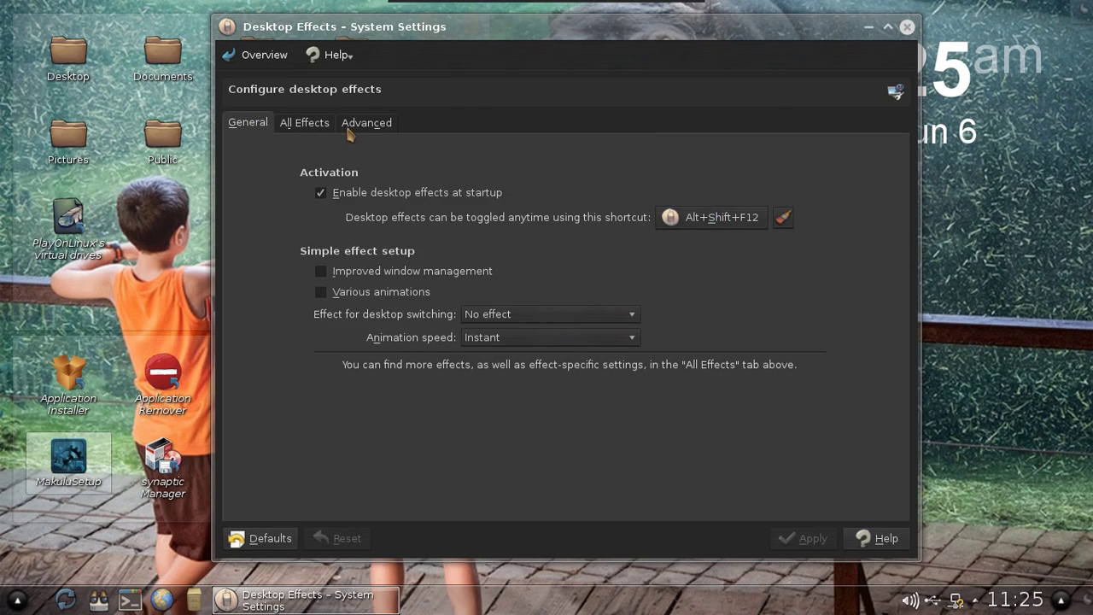
left_click(350, 126)
left_click(294, 128)
left_click(256, 128)
Step: Close Desktop Effects, browse the Downloads folder's Actions, Open With, As root and Move To submenus, then dismiss them
left_click(908, 27)
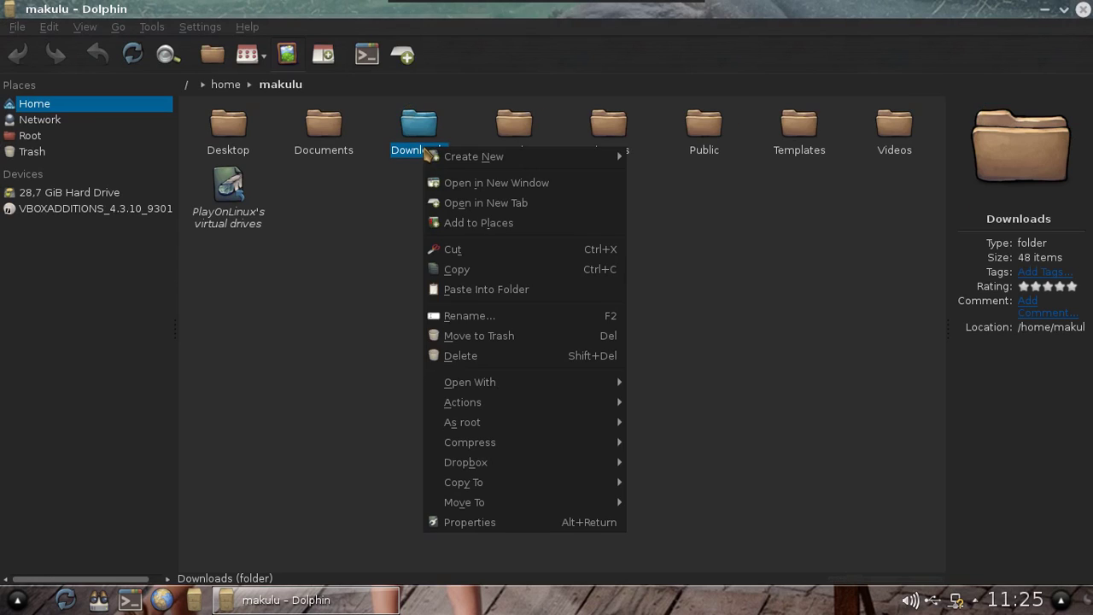
mouse_move(476, 407)
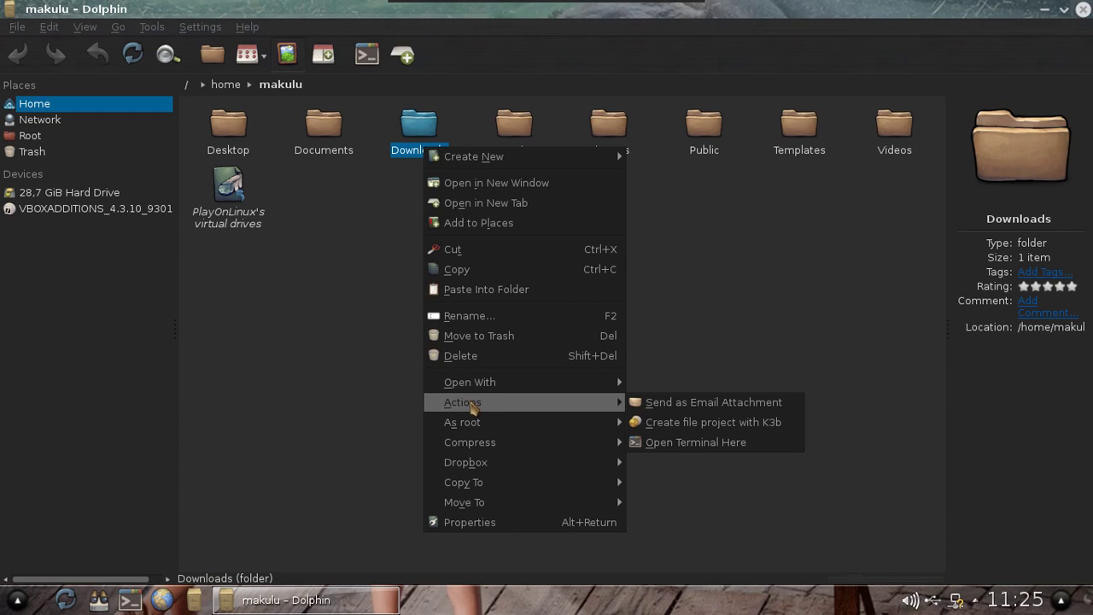
mouse_move(495, 463)
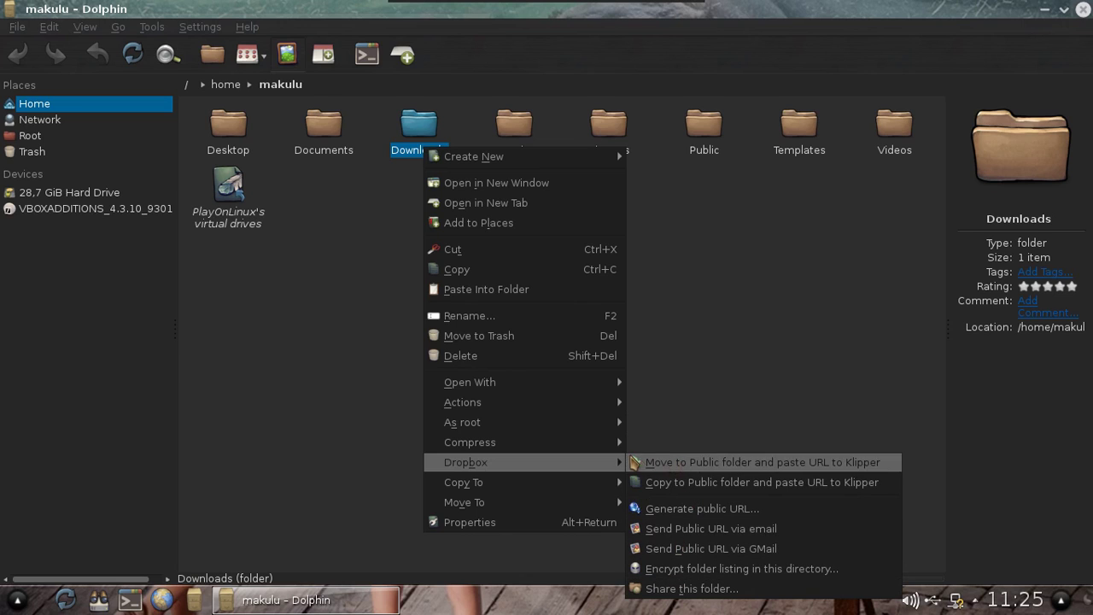
mouse_move(637, 444)
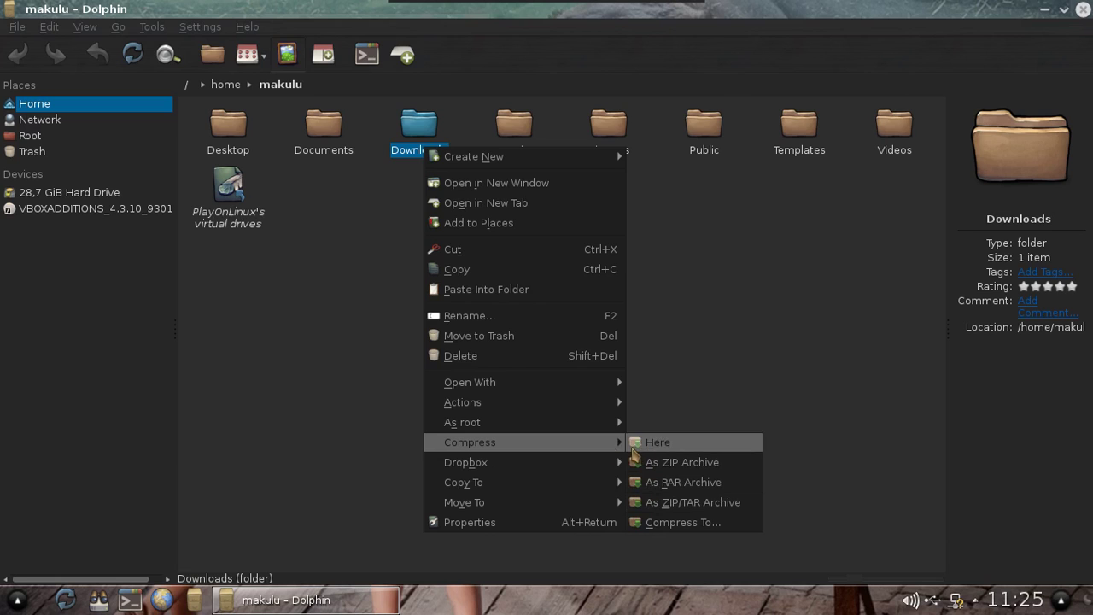
mouse_move(598, 422)
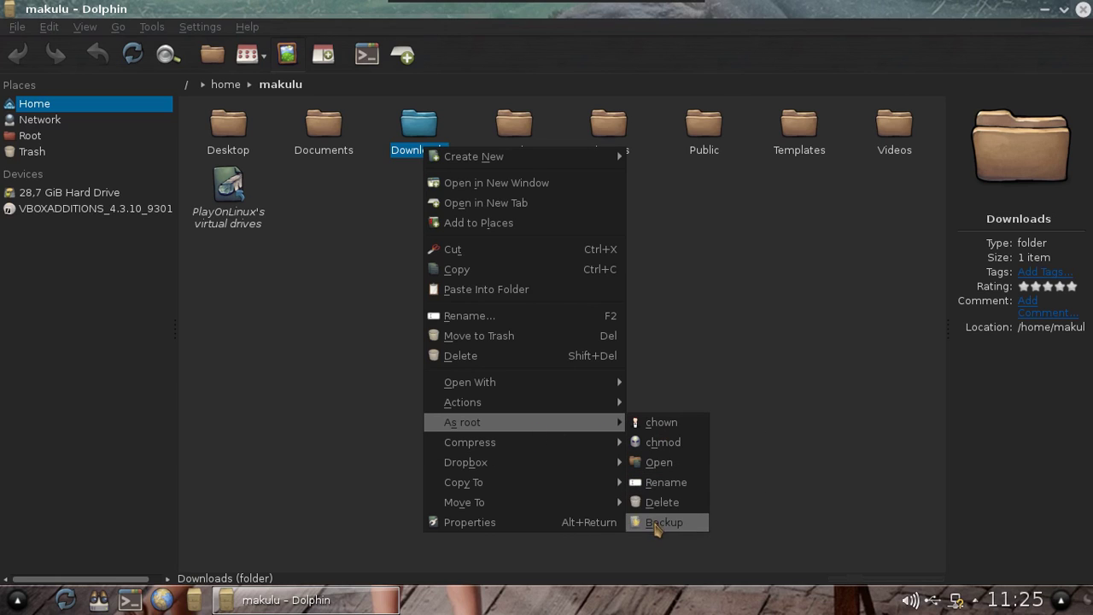
mouse_move(546, 406)
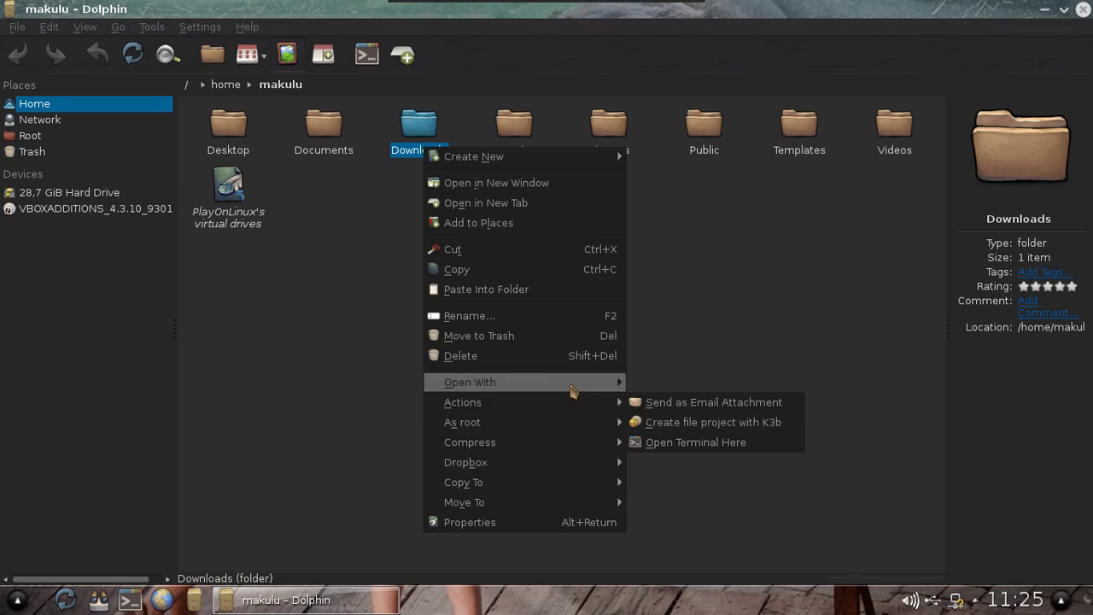
mouse_move(572, 384)
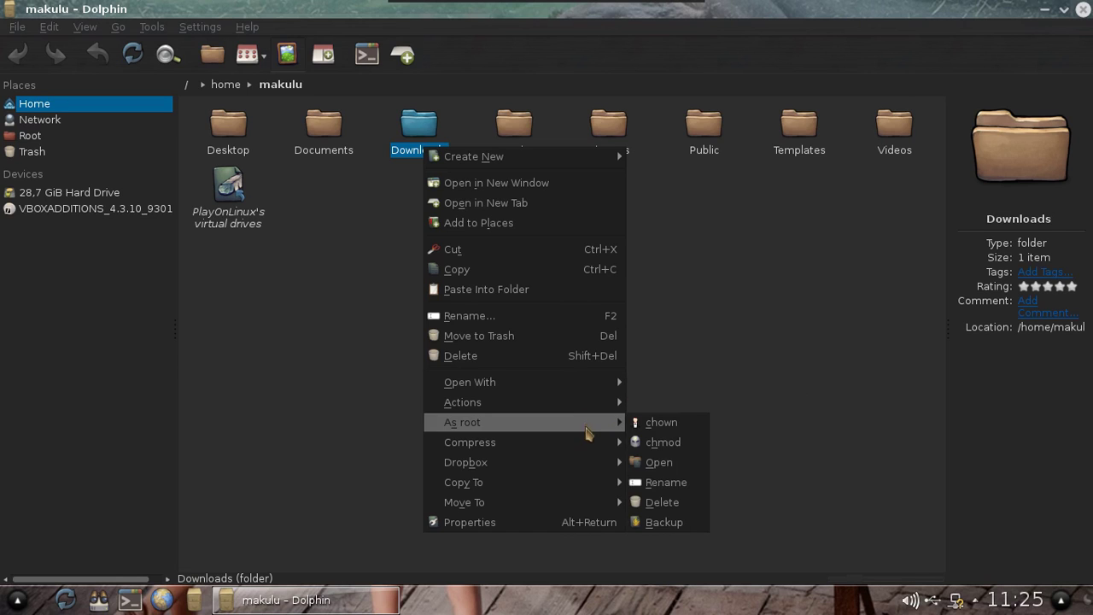
mouse_move(579, 468)
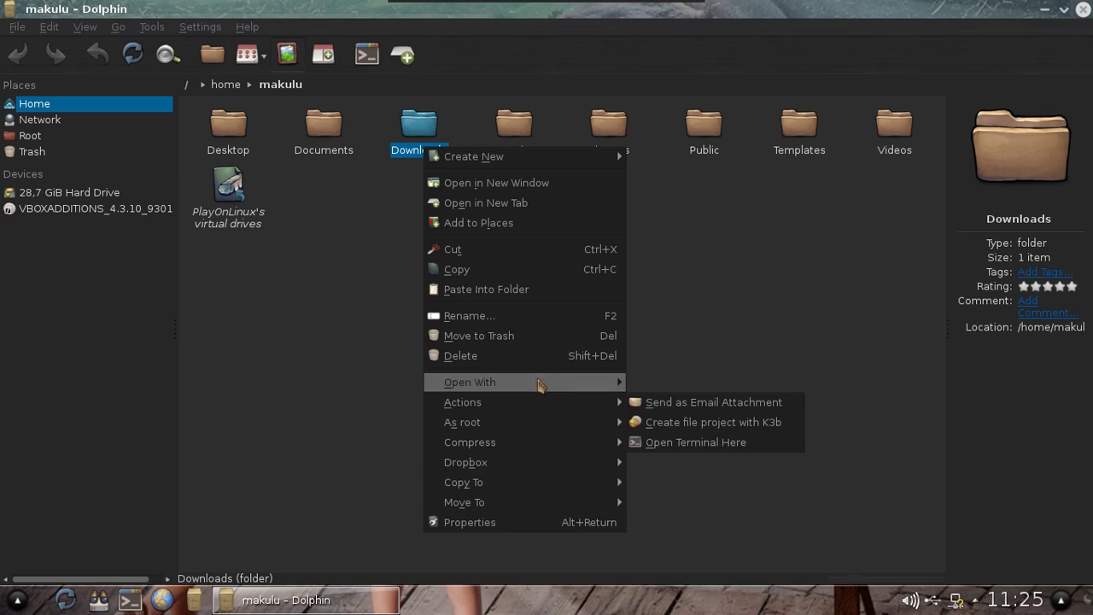
mouse_move(505, 510)
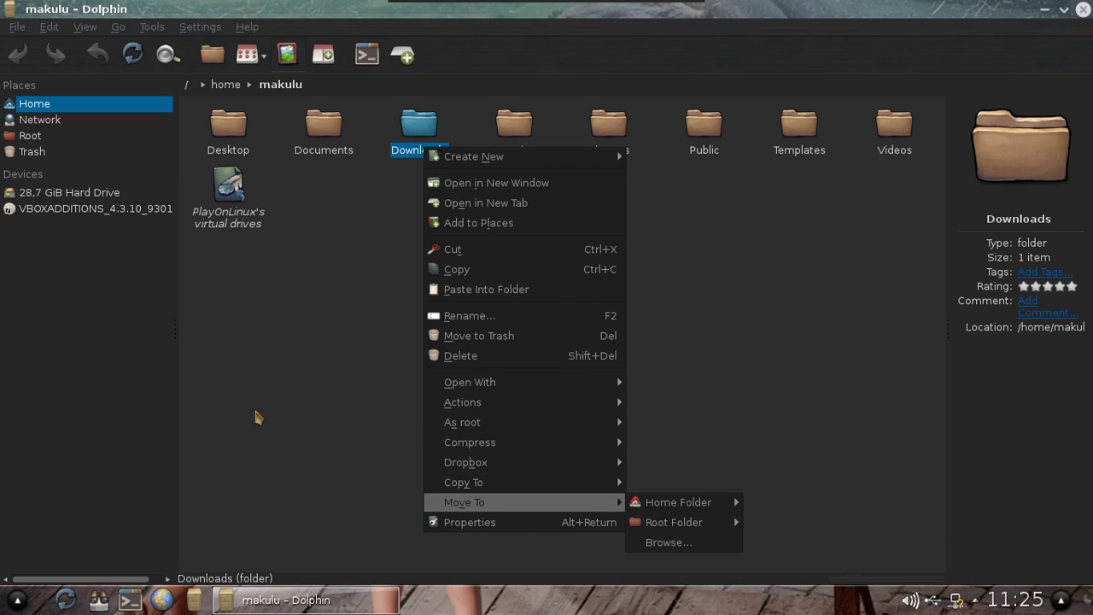
left_click(266, 398)
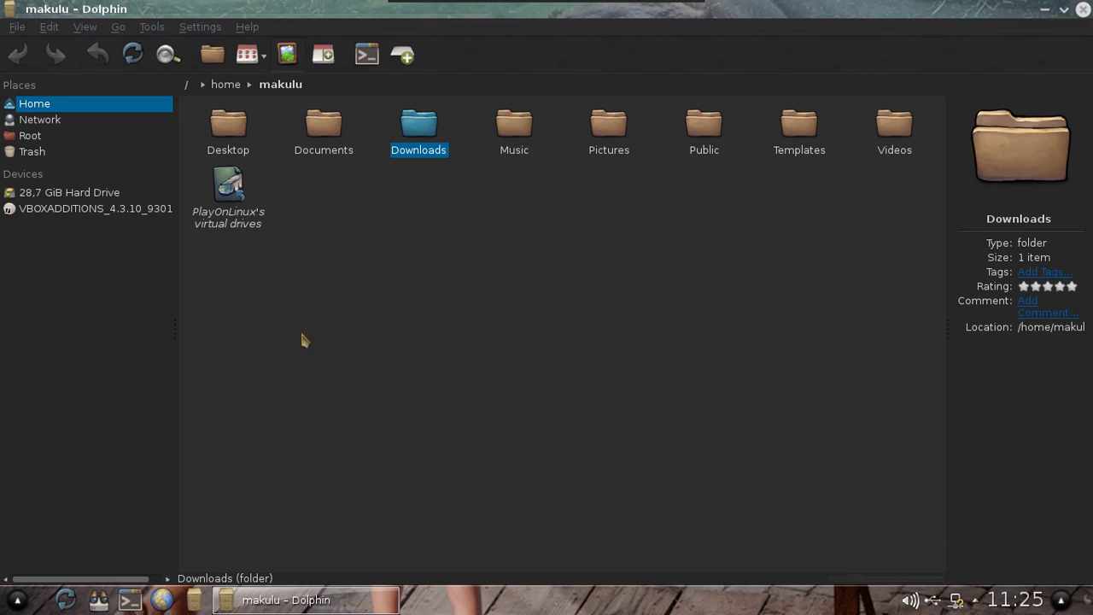
left_click(461, 198)
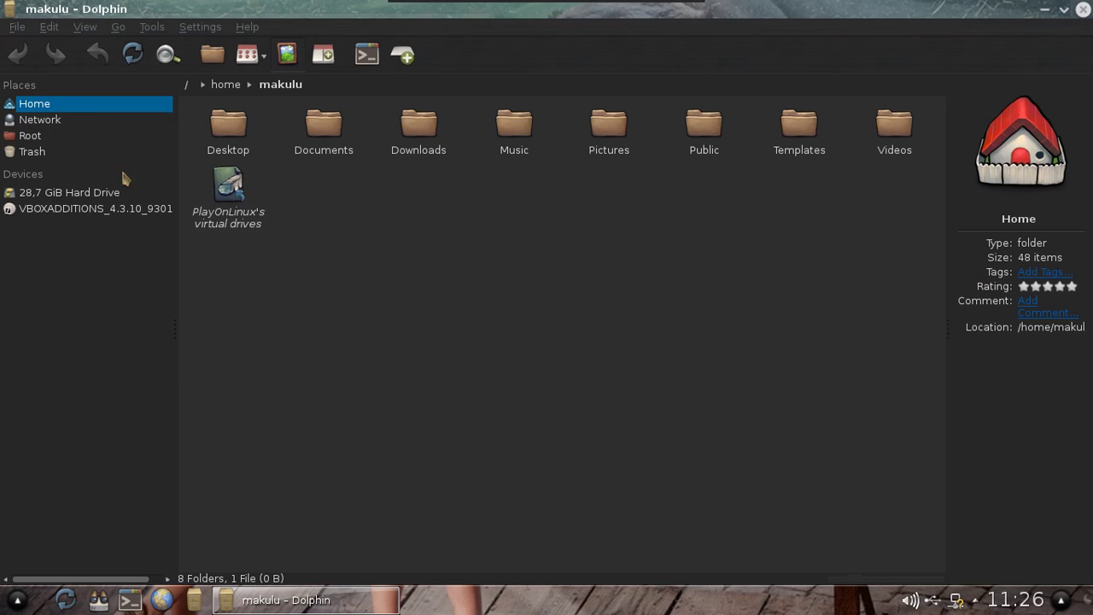
left_click(151, 27)
left_click(151, 26)
left_click(18, 26)
mouse_move(169, 29)
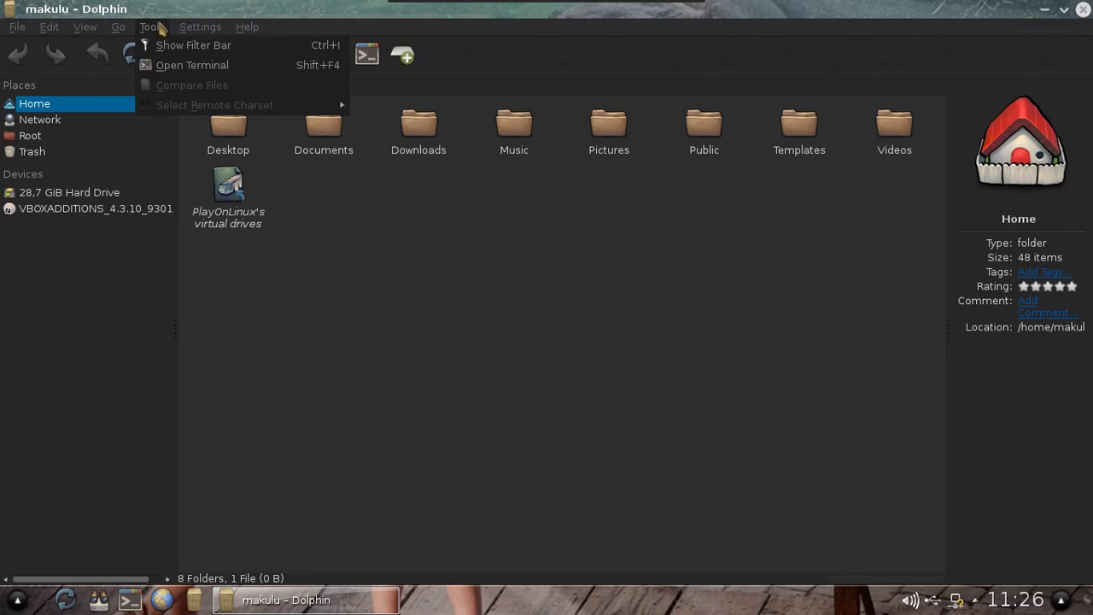
mouse_move(31, 29)
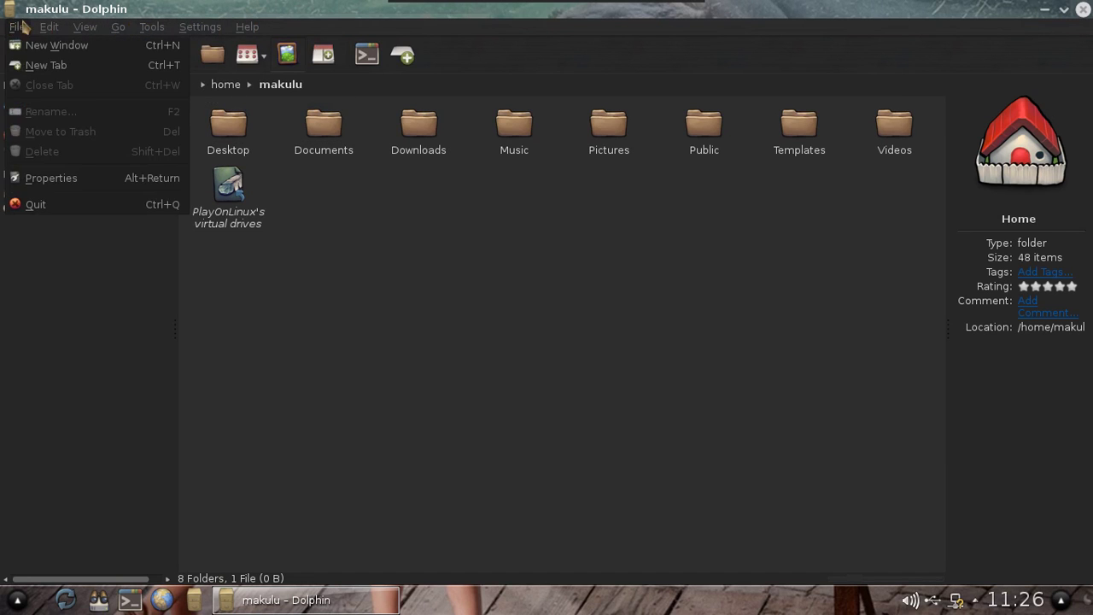
left_click(456, 329)
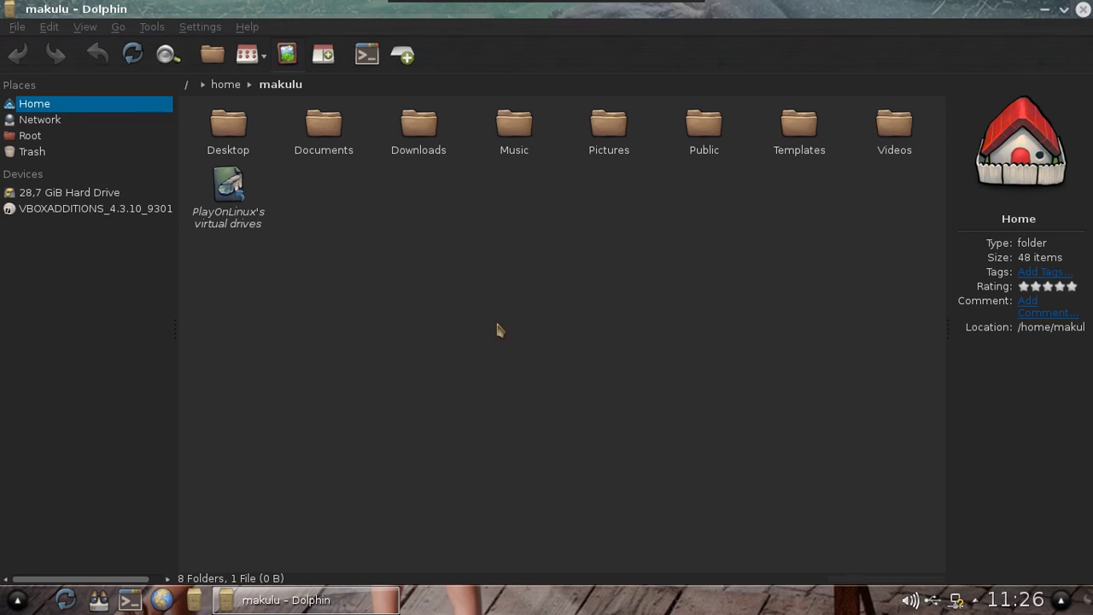
left_click(414, 156)
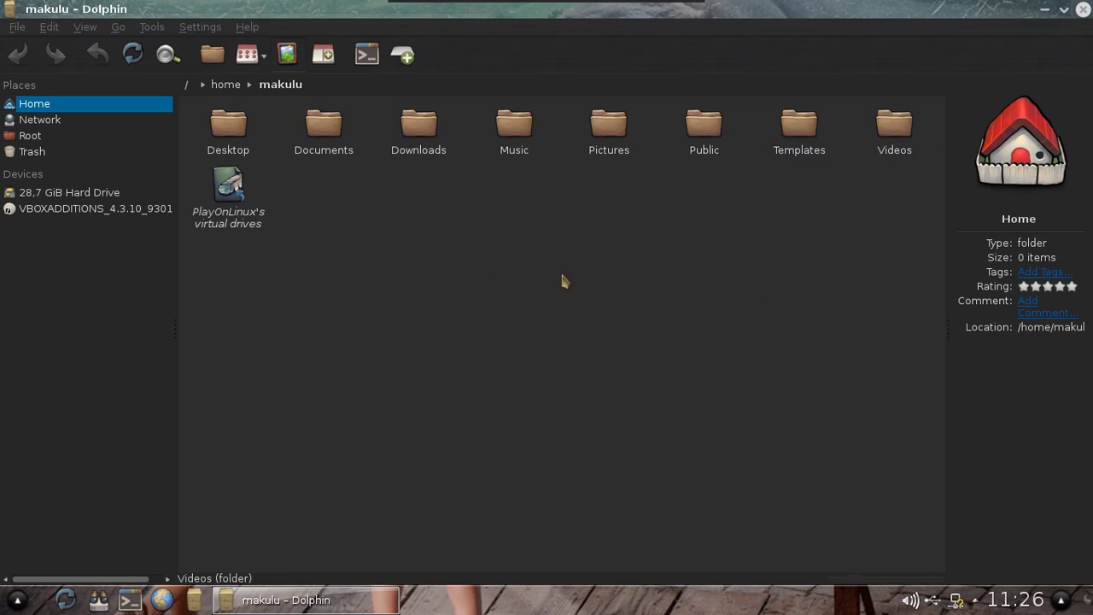
Step: Close Dolphin, then open and dismiss the application launcher on the bare desktop
left_click(1083, 10)
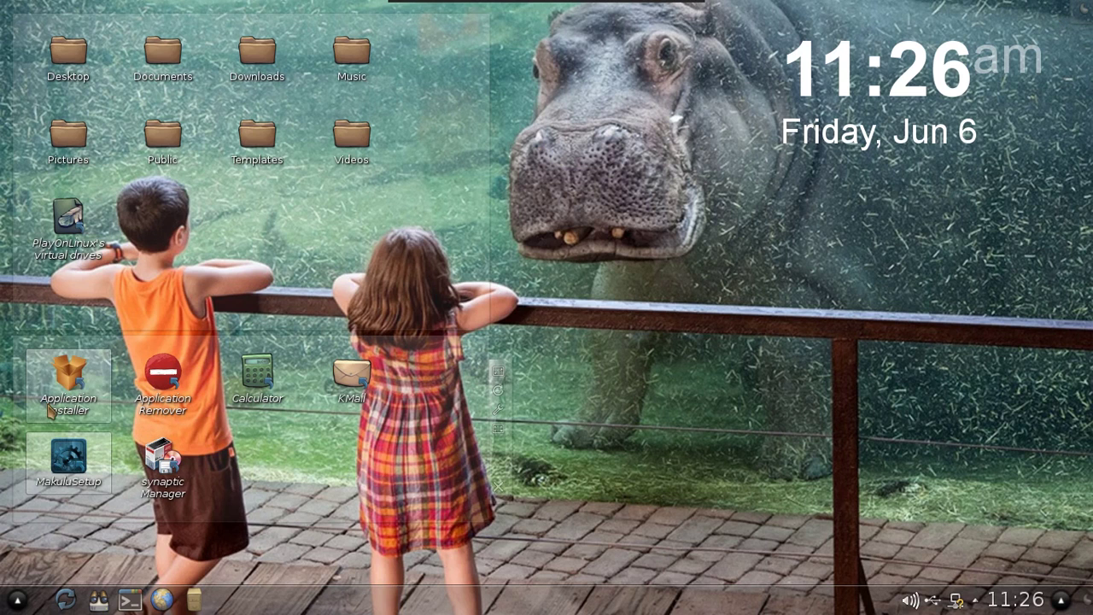
left_click(17, 599)
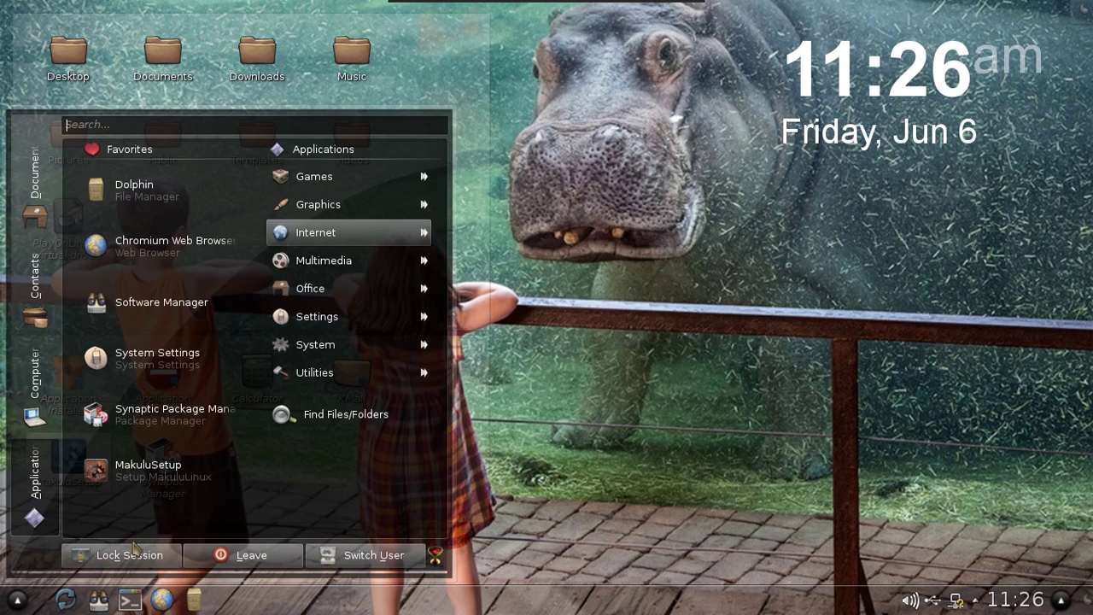
left_click(722, 195)
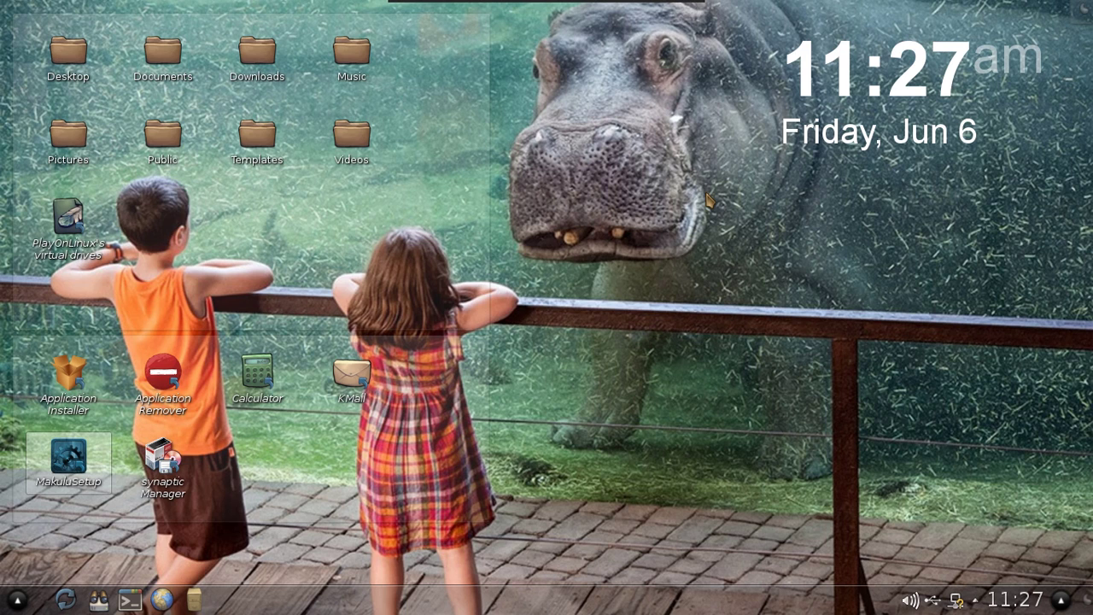
left_click(16, 599)
left_click(616, 555)
left_click(195, 595)
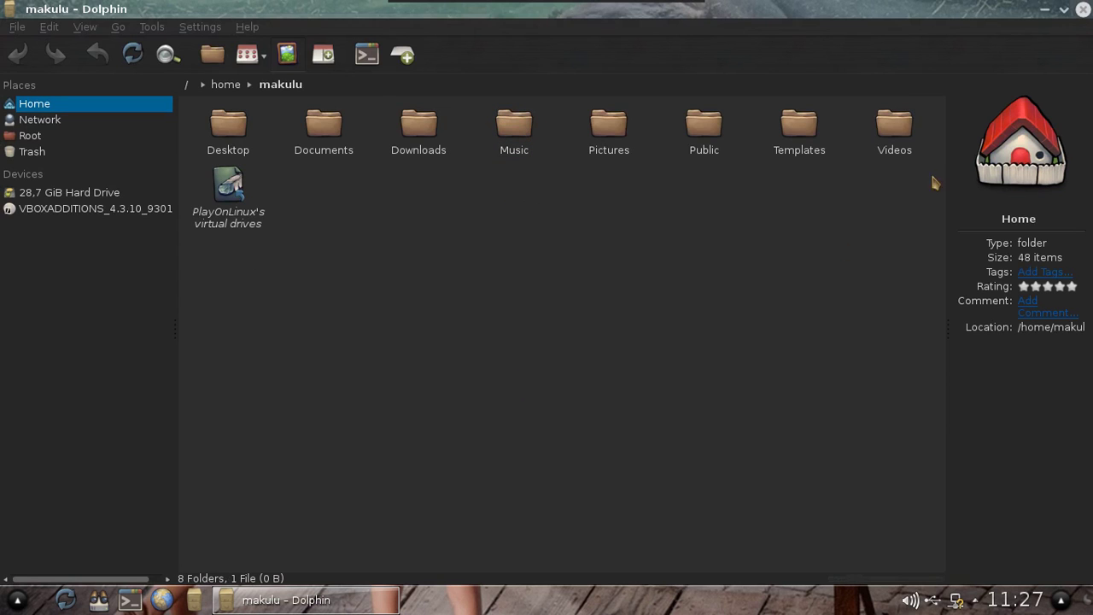
left_click(1083, 8)
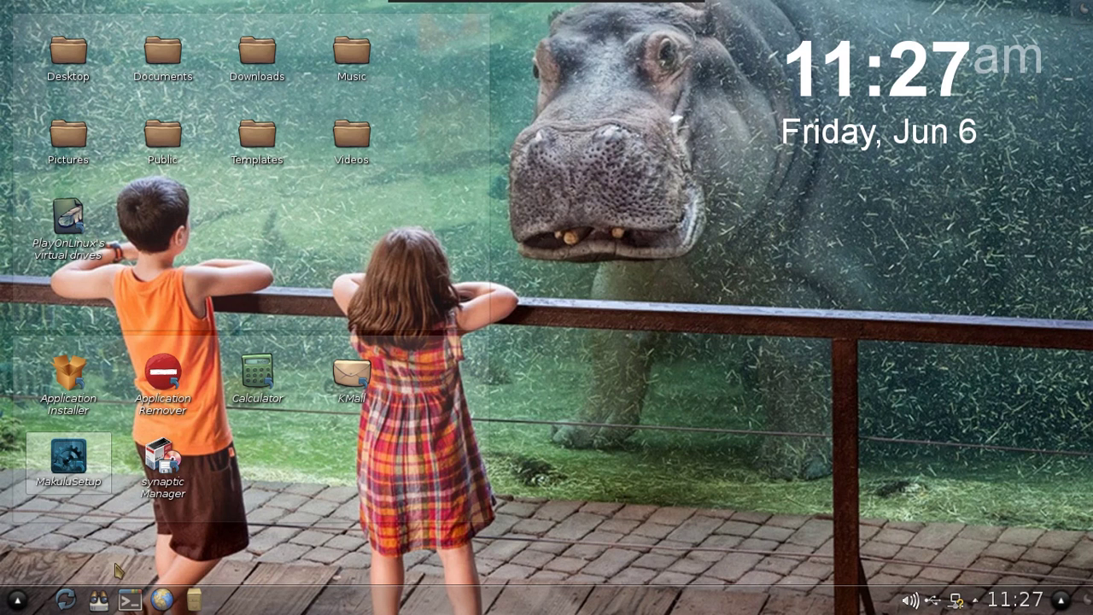
left_click(130, 600)
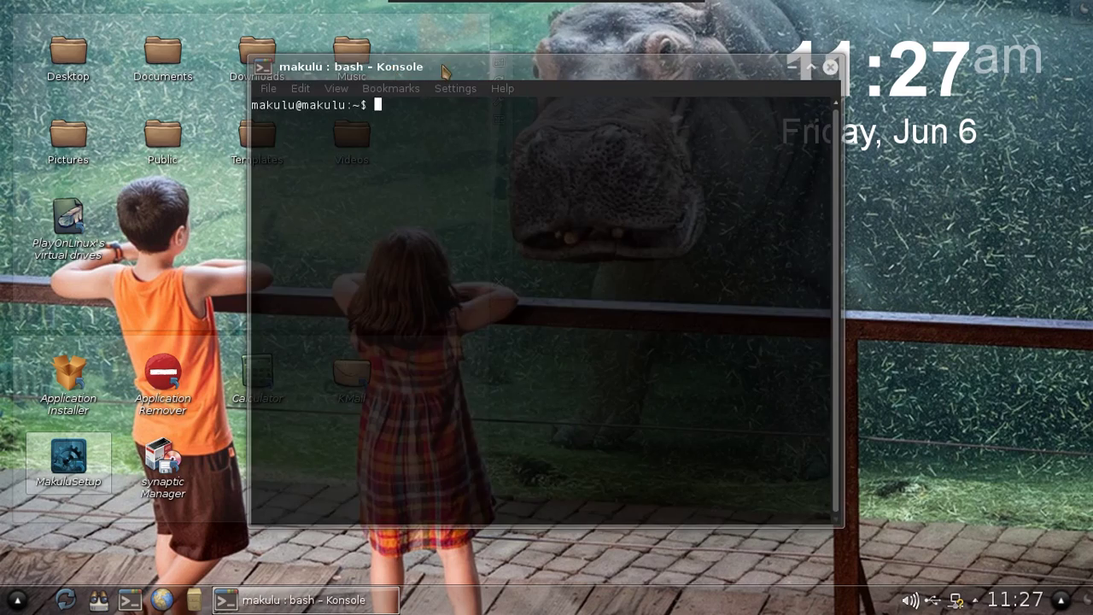
left_click_drag(480, 66, 538, 64)
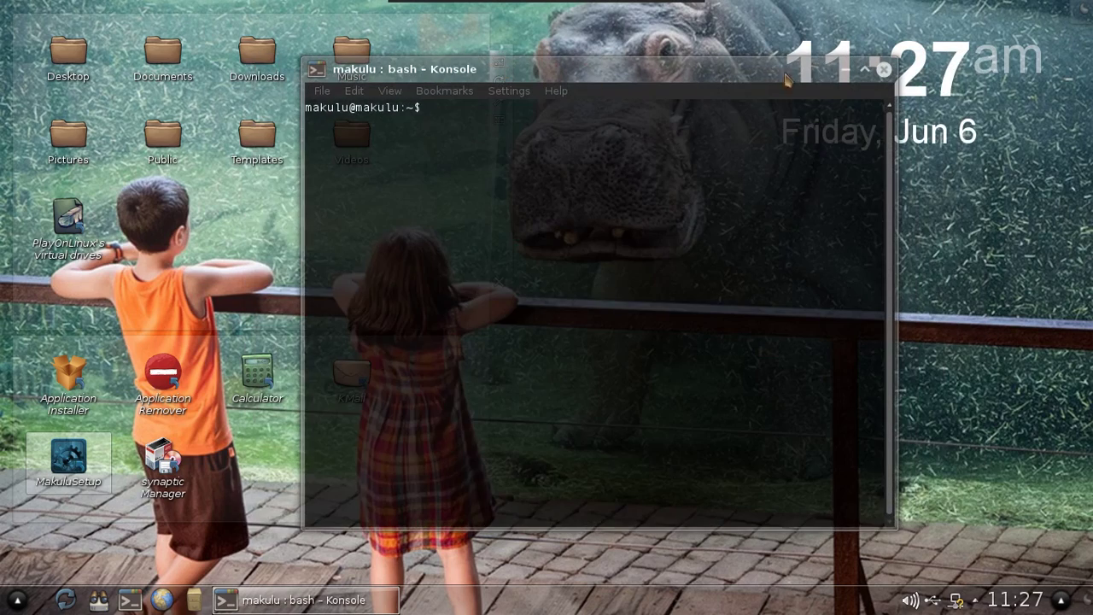
left_click(883, 68)
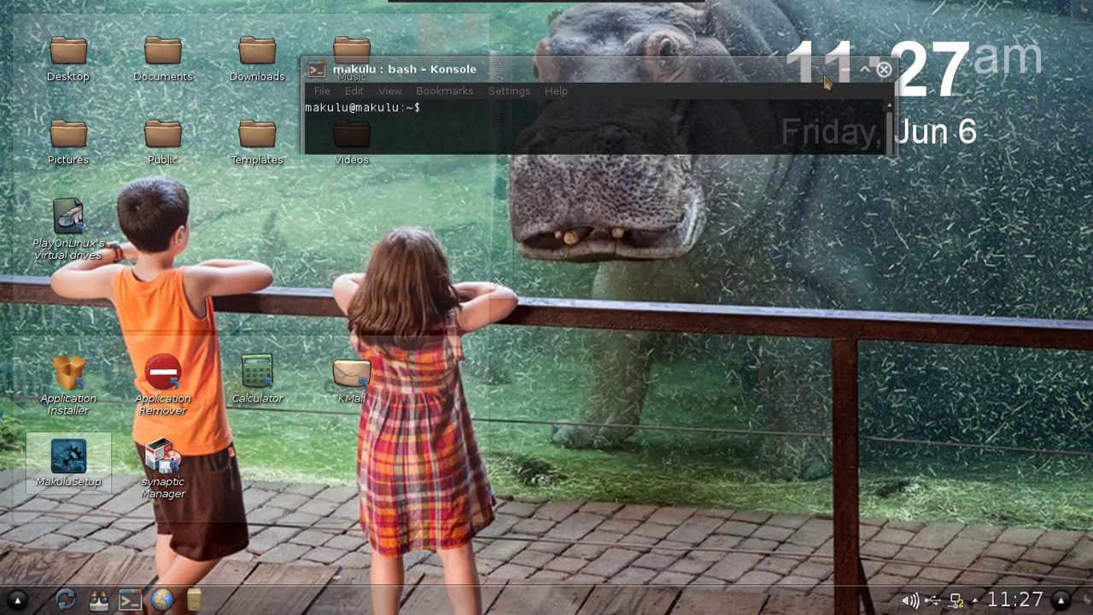
left_click(129, 599)
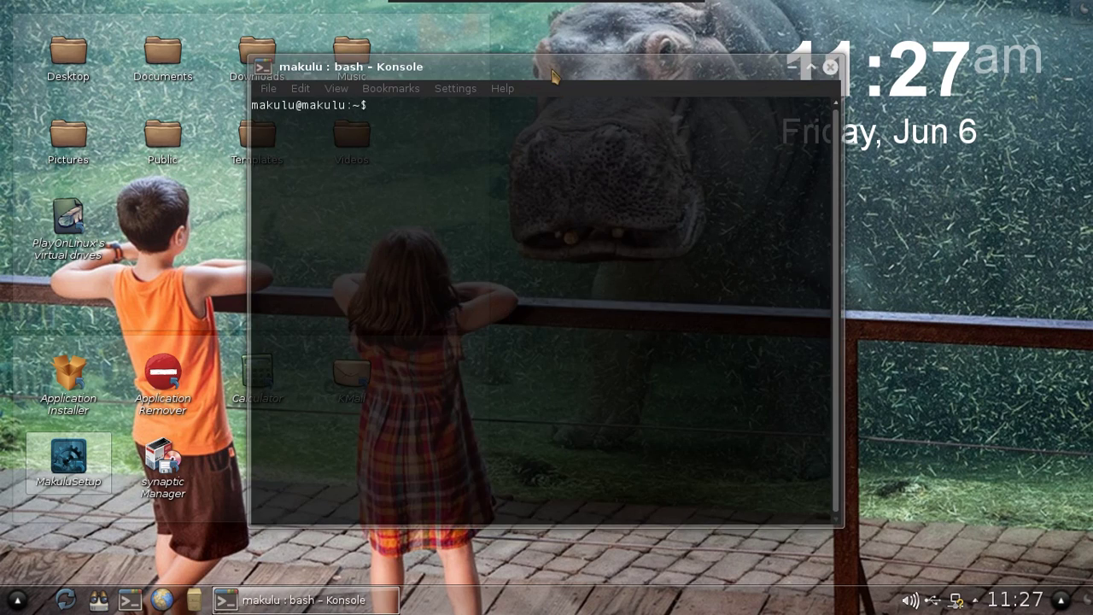
left_click_drag(546, 67, 574, 92)
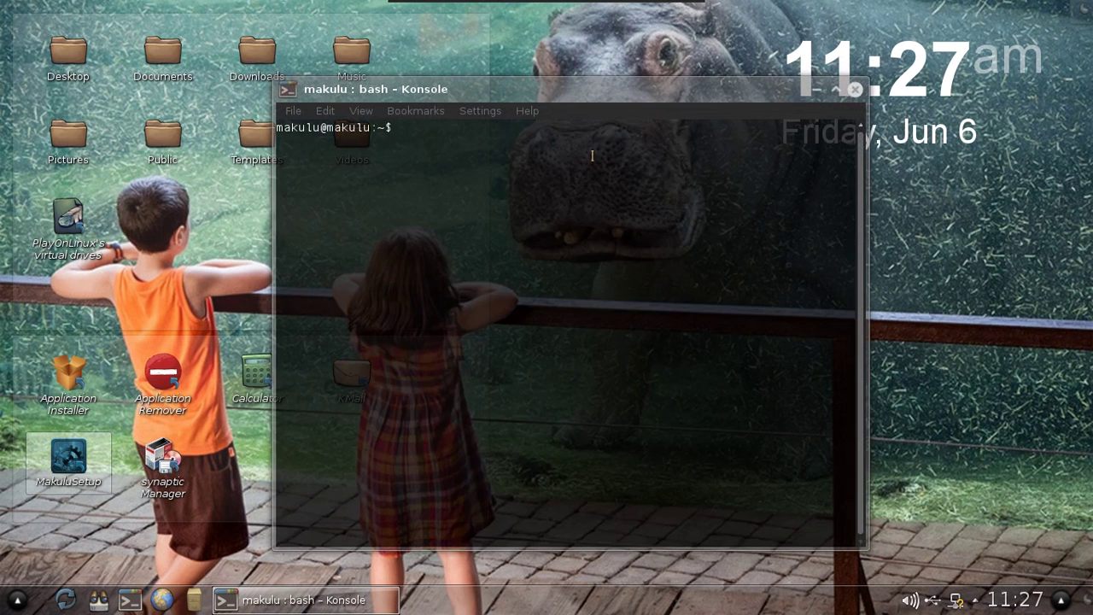
left_click(855, 88)
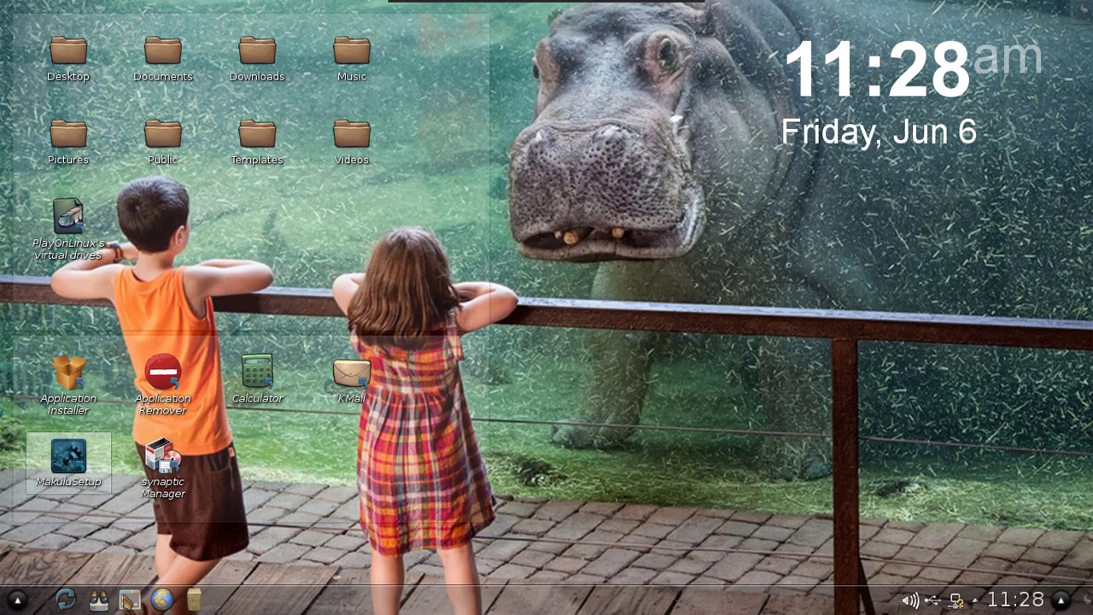
left_click(129, 600)
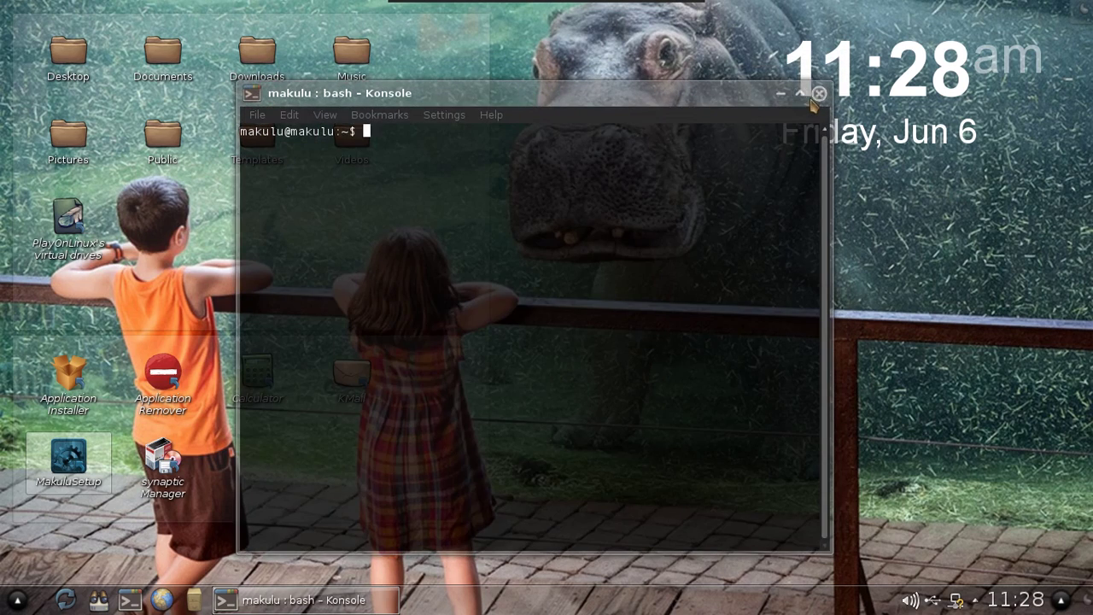
left_click(833, 92)
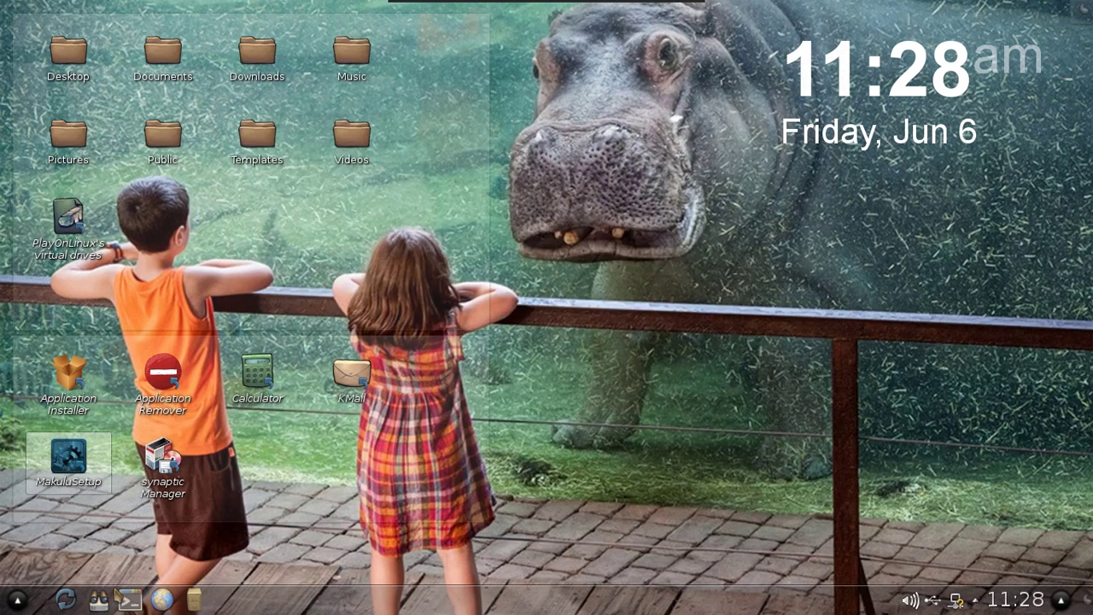
left_click(17, 600)
left_click(649, 240)
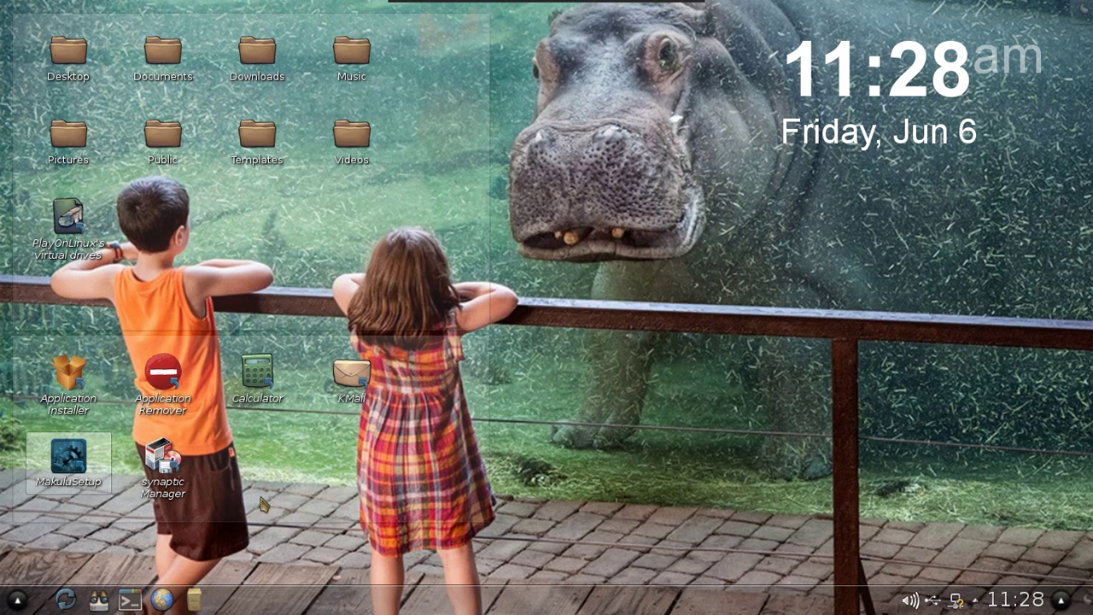
Step: Exit fullscreen through the mini-toolbar's View menu and bring up SimpleScreenRecorder
left_click(17, 598)
left_click(18, 598)
mouse_move(613, 8)
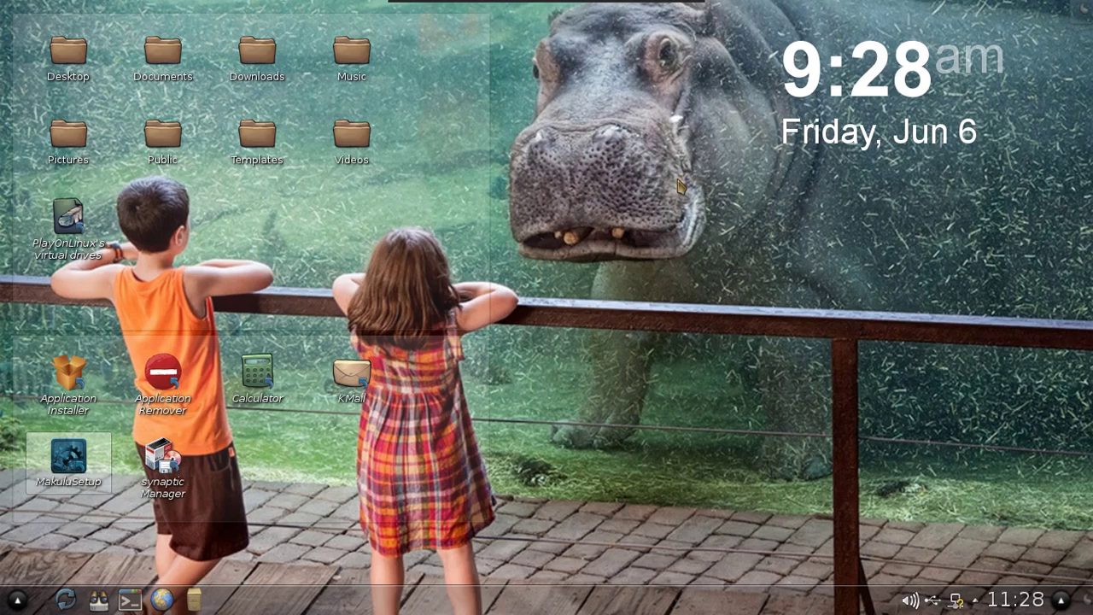
mouse_move(547, 5)
left_click(493, 10)
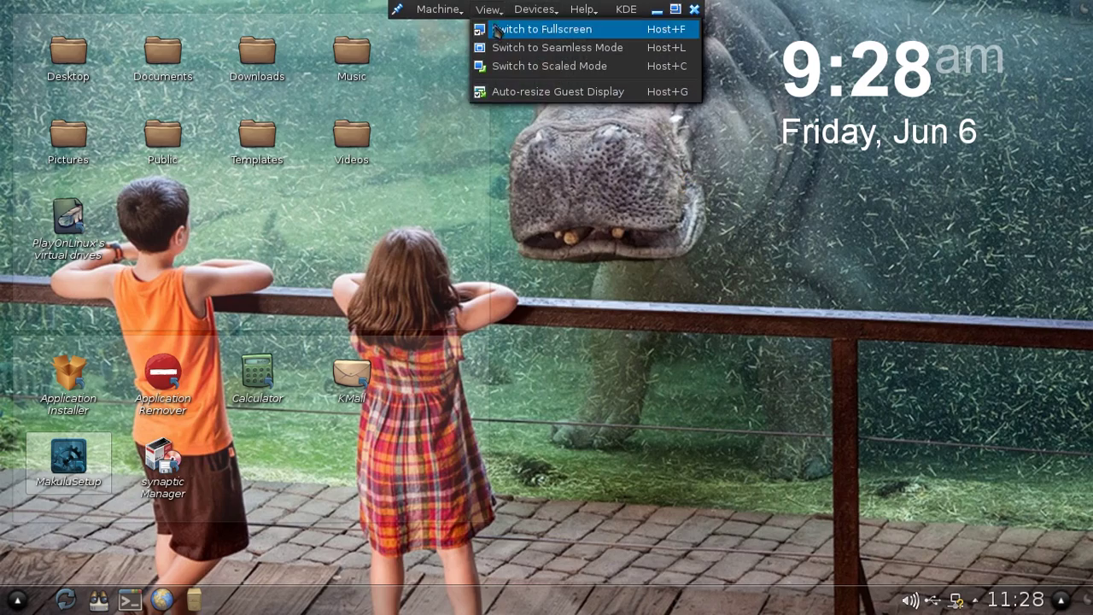
left_click(499, 31)
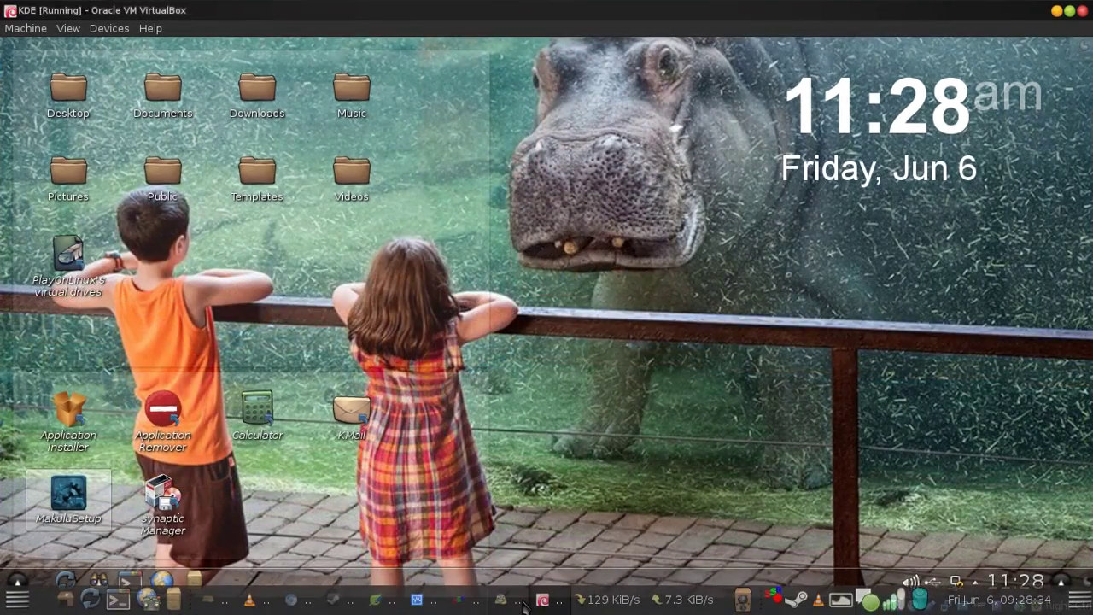
left_click(469, 608)
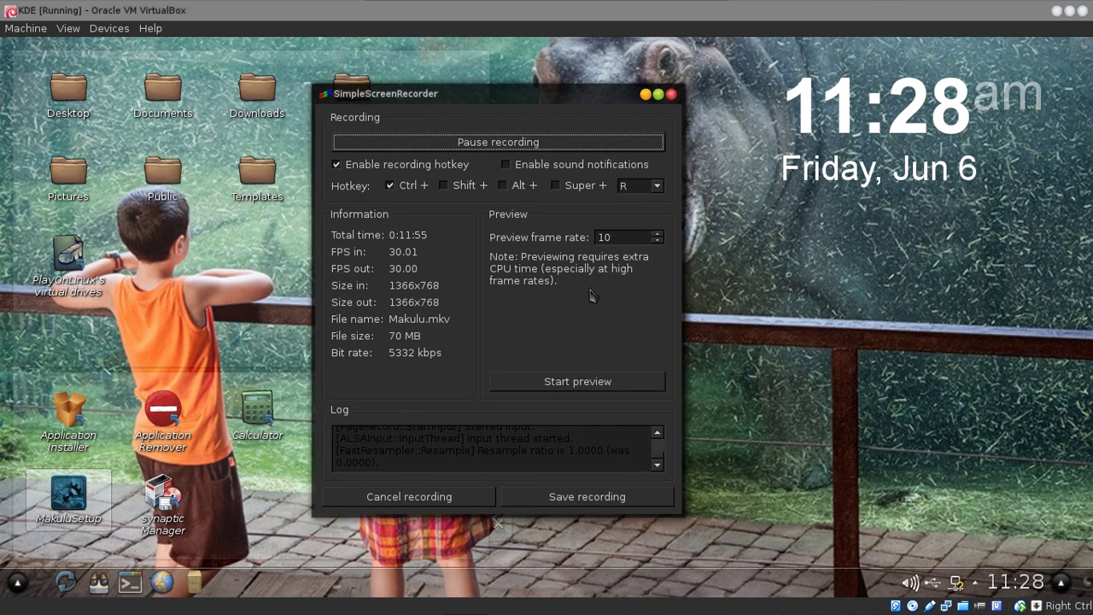